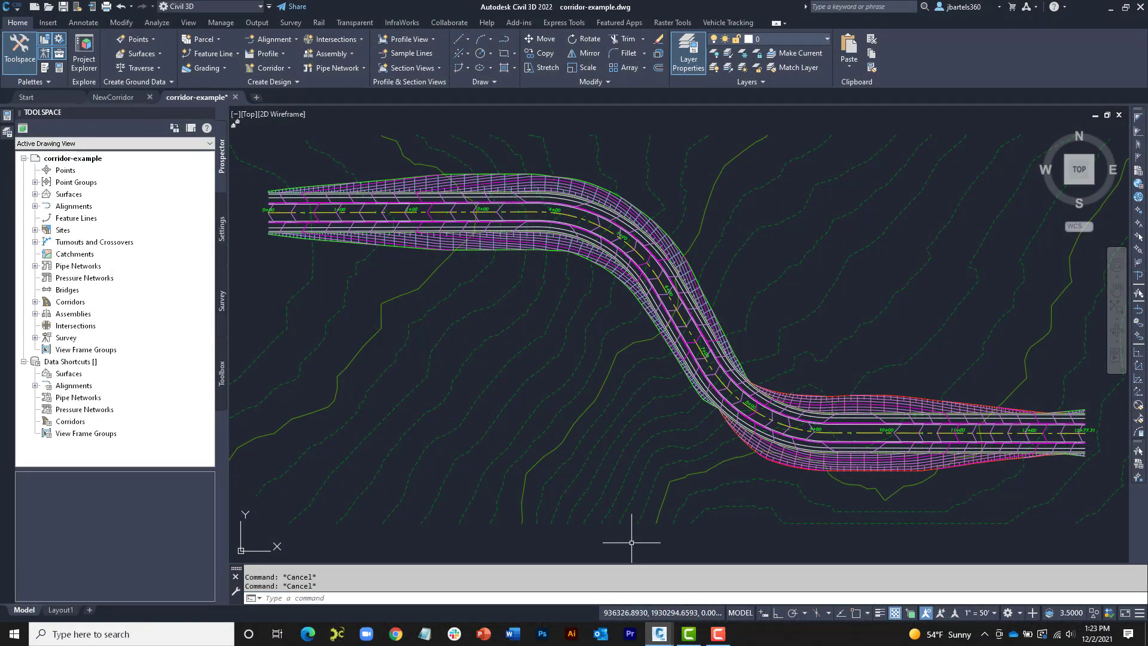
# Zoom in and pan so the First Street corridor's S-curve bend is centred
pyautogui.scroll(5, 692, 441)
pyautogui.moveTo(715, 418); pyautogui.dragTo(610, 479, button='middle')
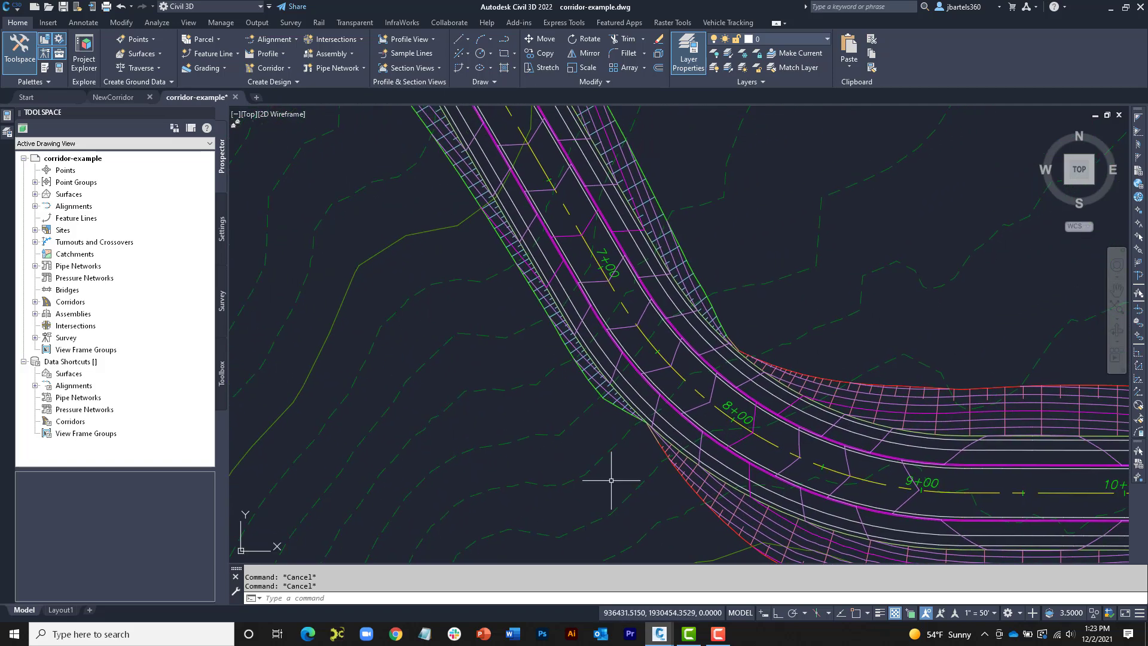
pyautogui.moveTo(638, 393)
pyautogui.click(706, 334)
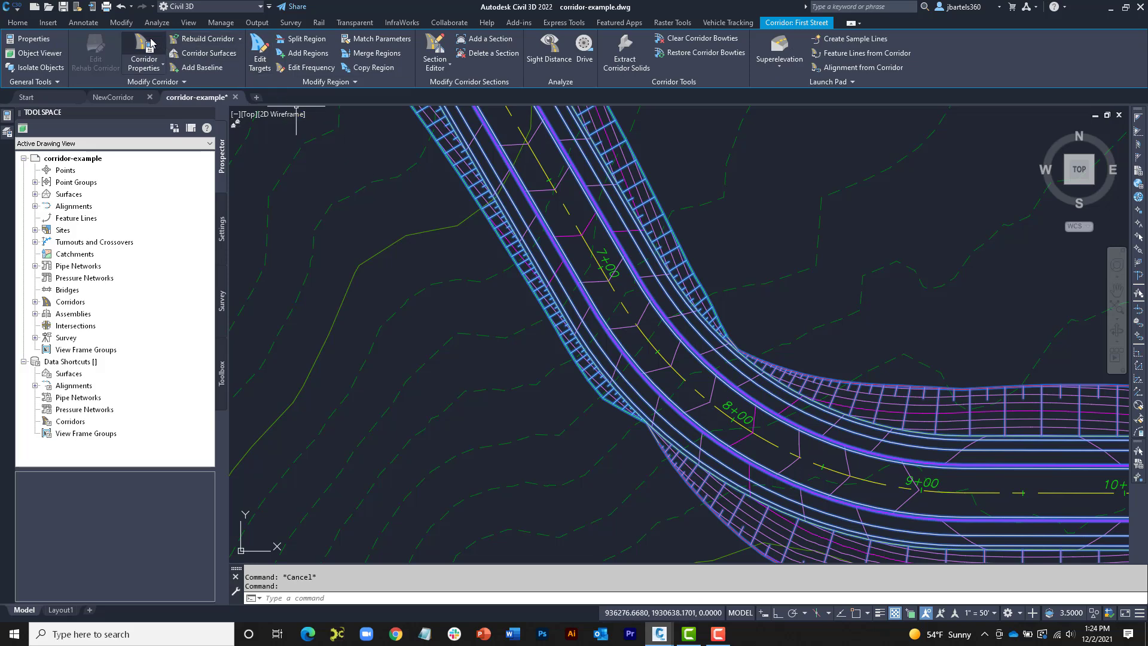
pyautogui.click(150, 43)
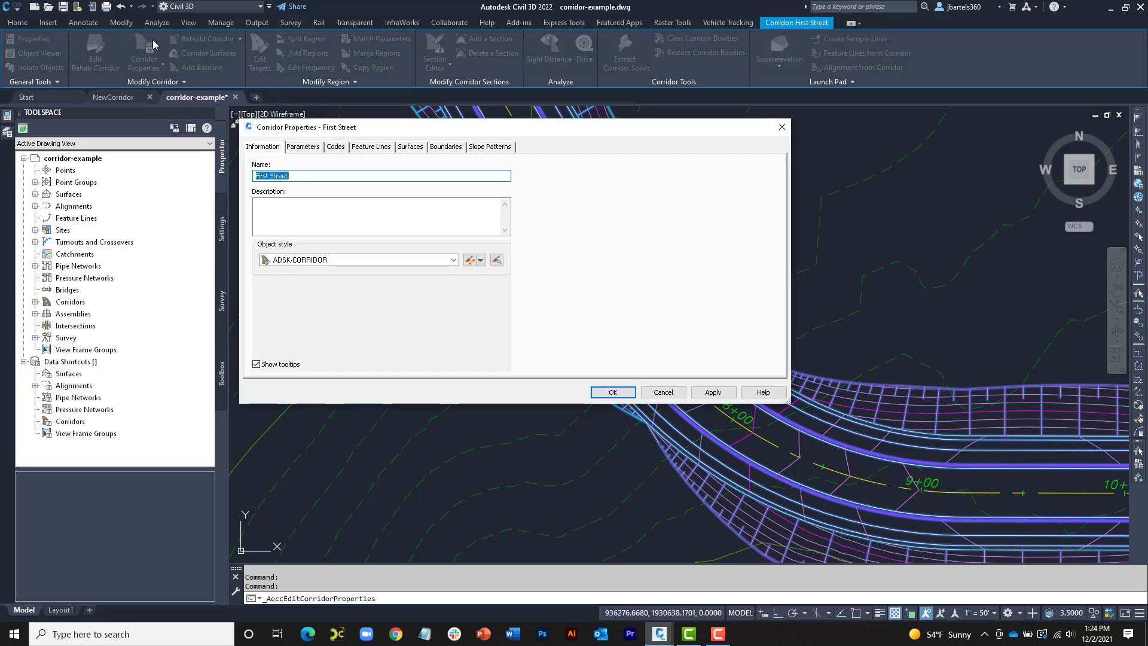
pyautogui.click(410, 147)
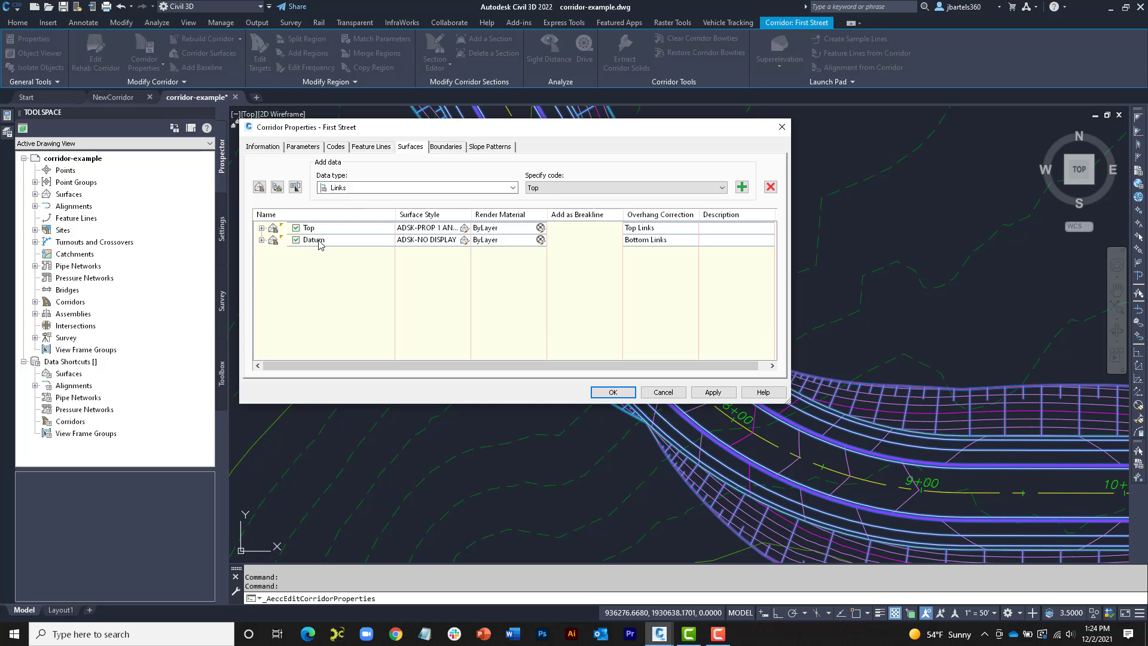
pyautogui.click(261, 228)
pyautogui.click(262, 253)
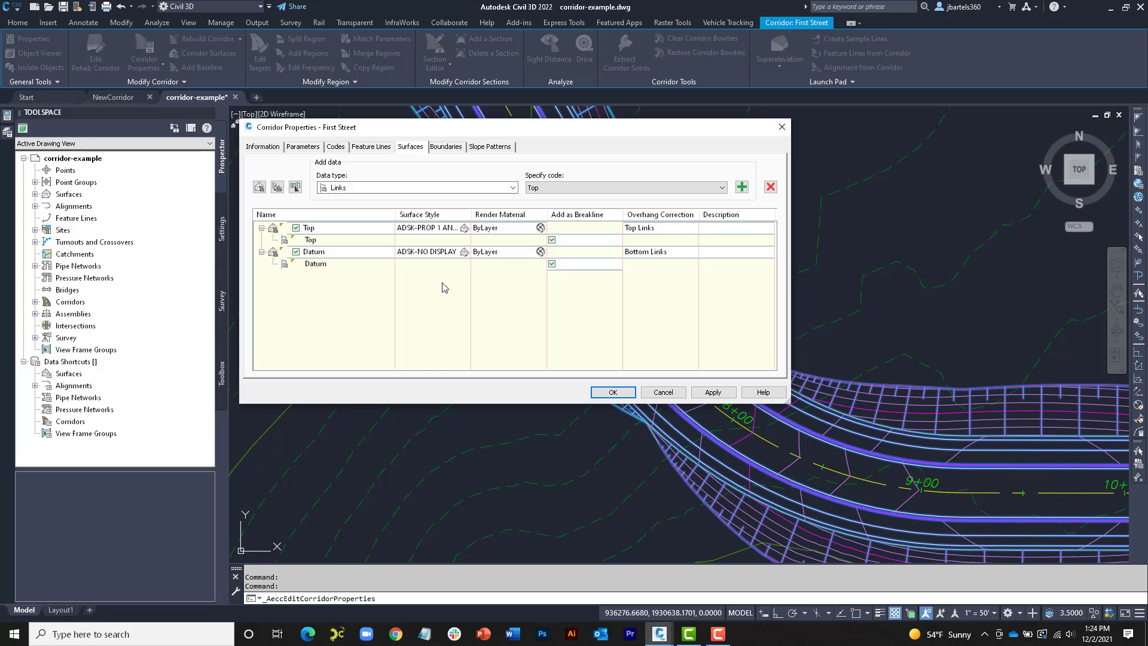
pyautogui.click(447, 147)
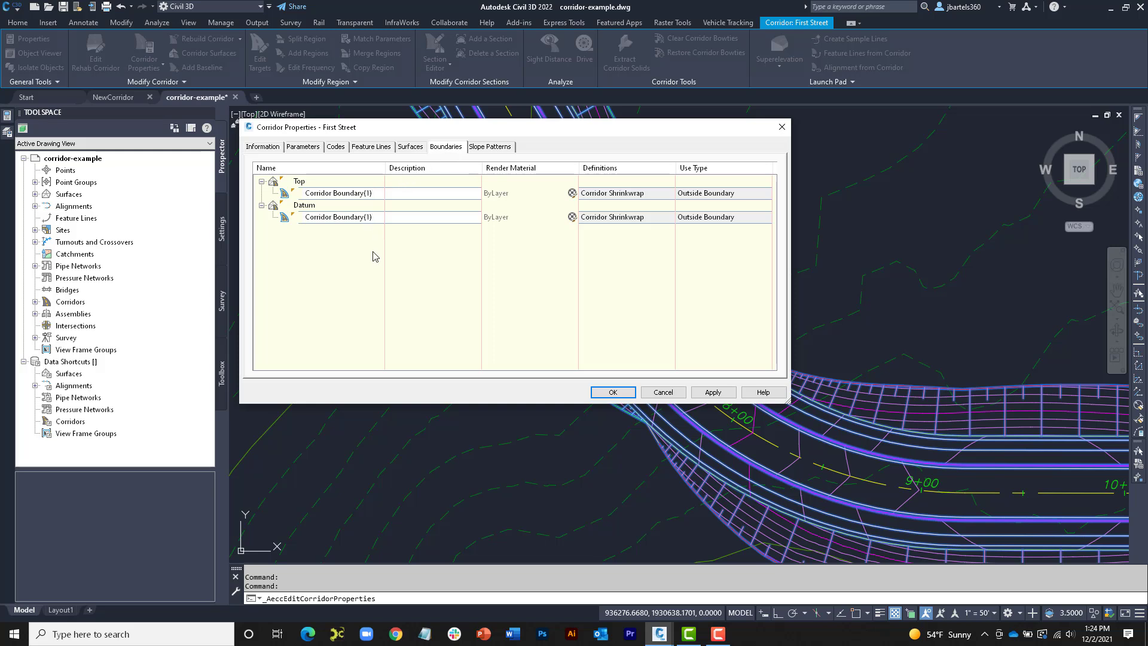
pyautogui.click(479, 150)
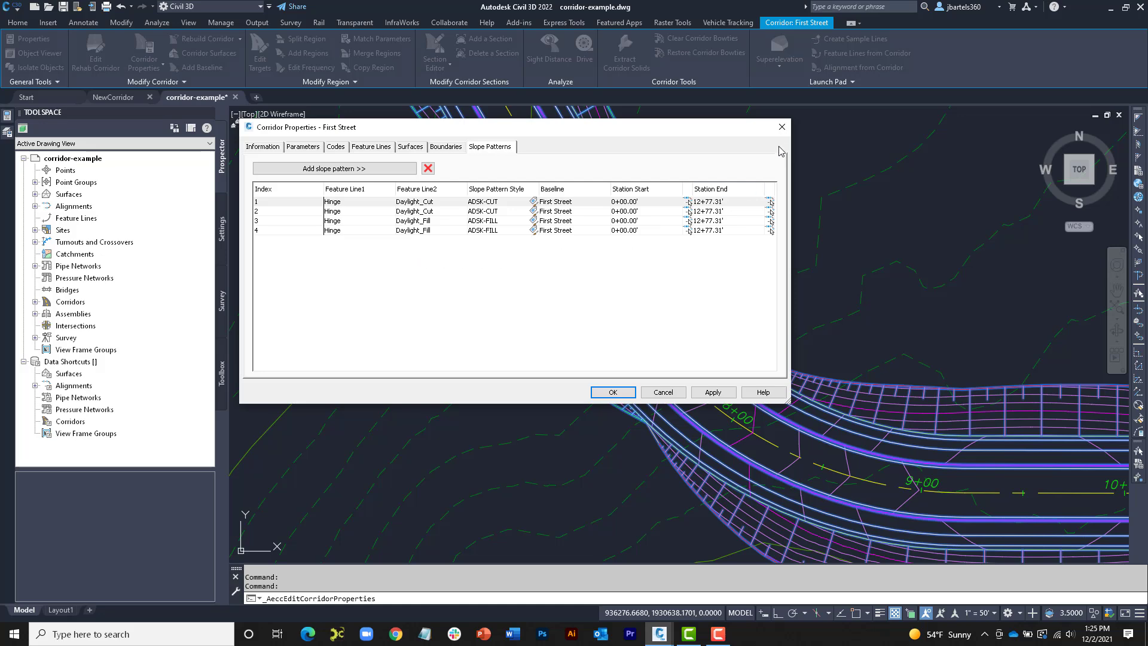
pyautogui.click(782, 127)
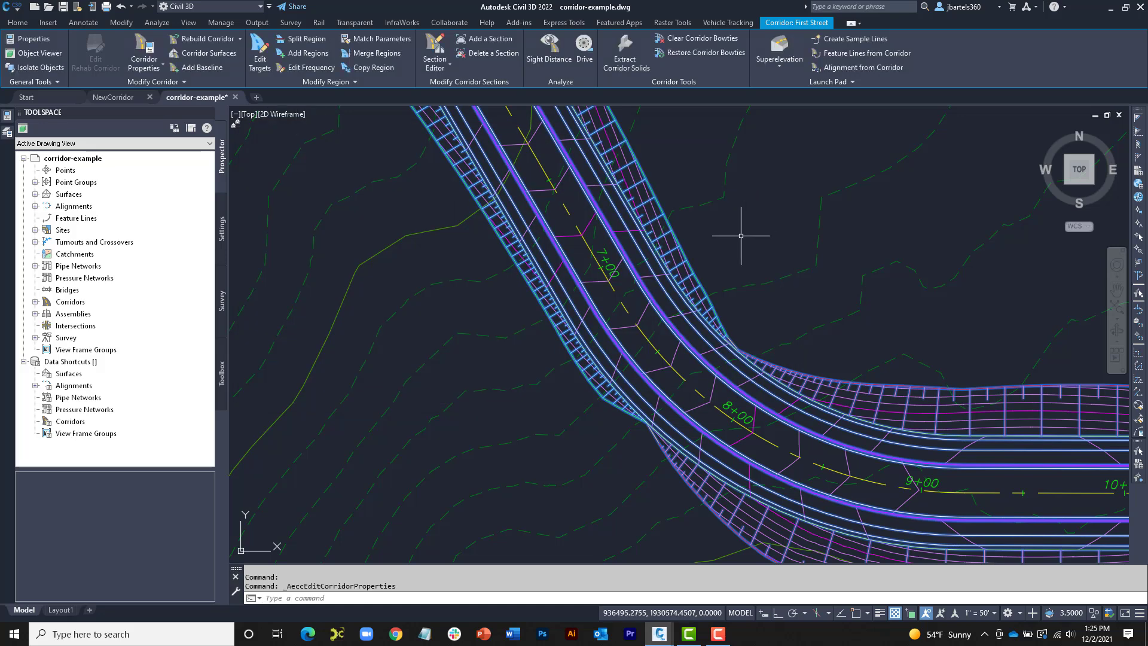
# Deselect the corridor and close corridor-example.dwg, discarding its changes
pyautogui.press('Escape')
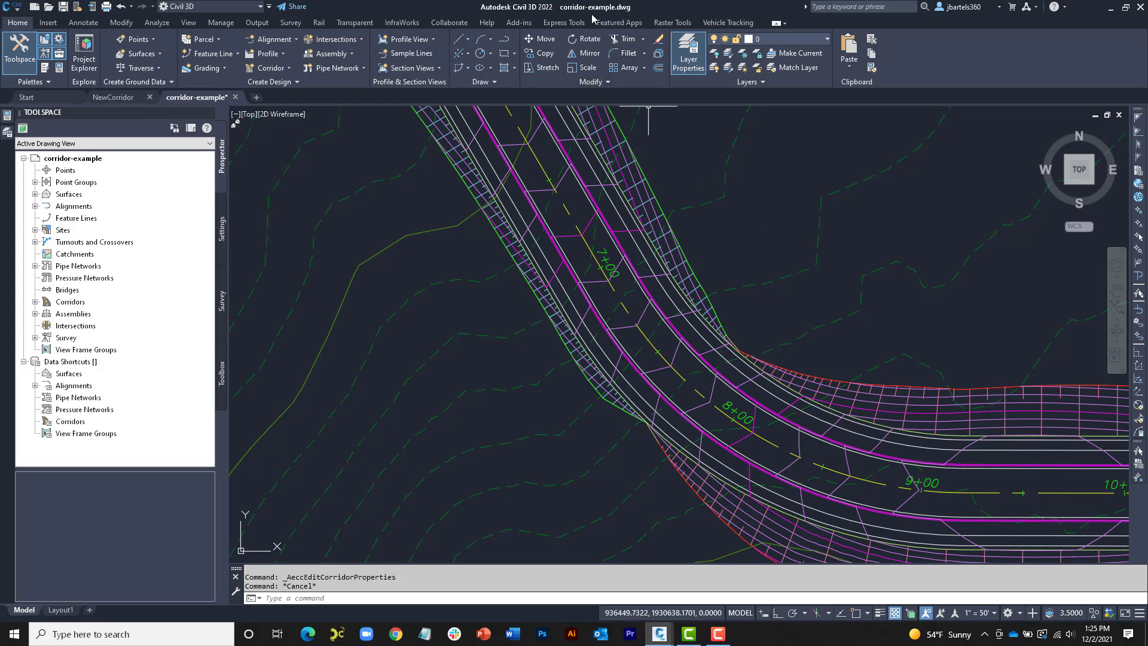
pyautogui.click(235, 97)
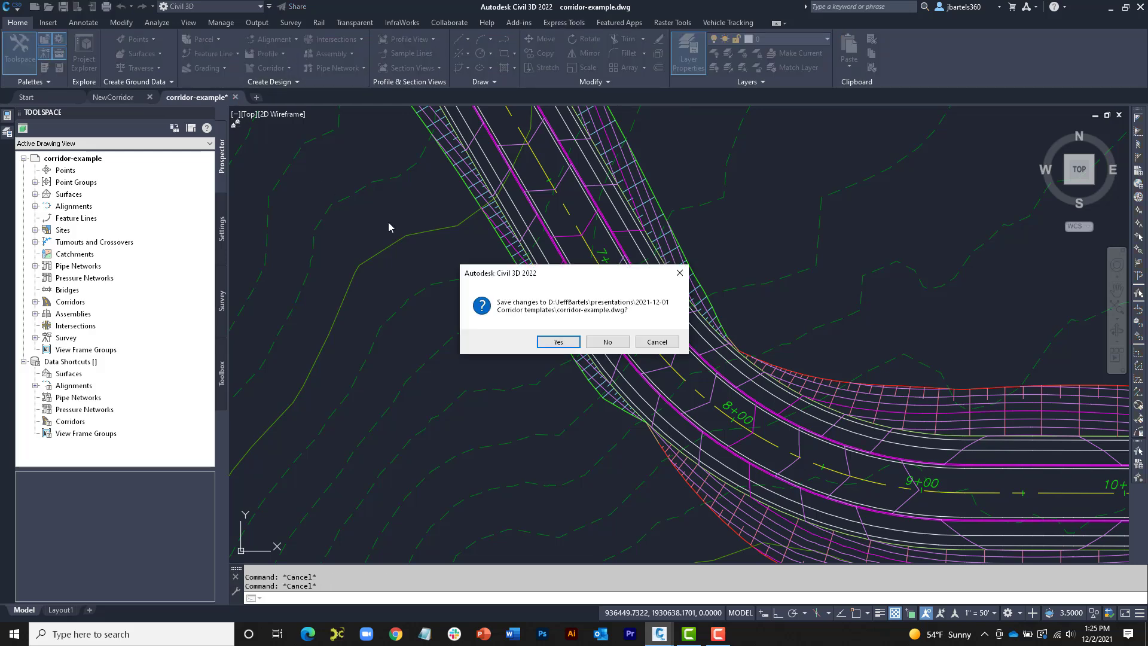
pyautogui.click(608, 342)
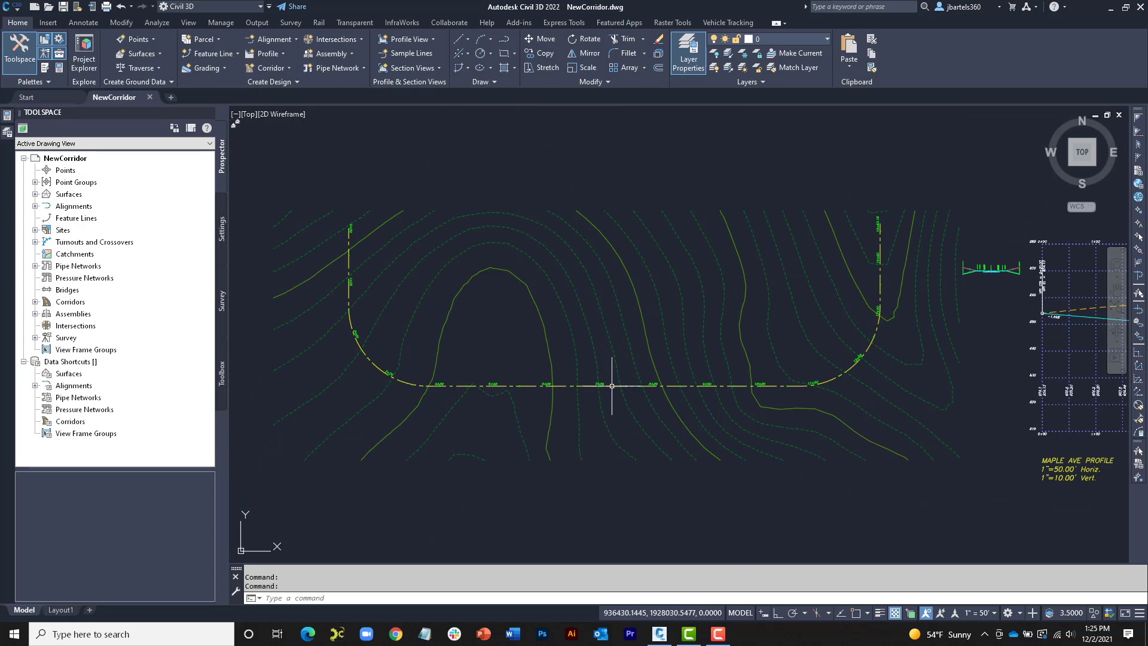
# Check the Maple Ave alignment and the MAPLE AVE PROFILE (0+00.00 to 14+63.16), then return to plan
pyautogui.moveTo(612, 386)
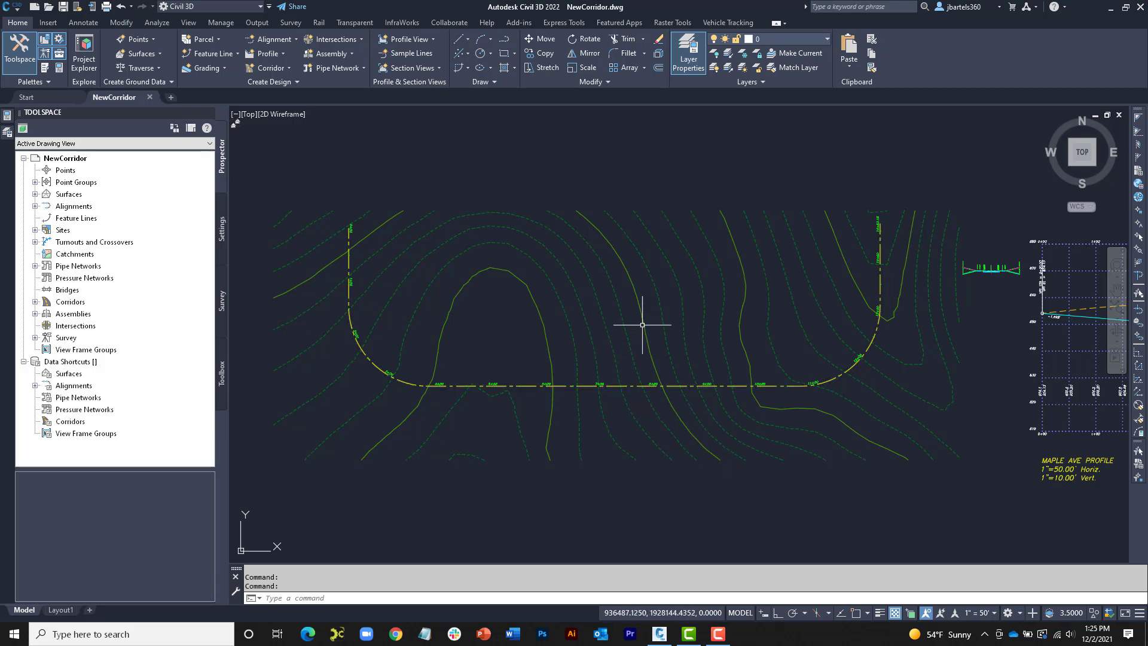
pyautogui.moveTo(642, 324)
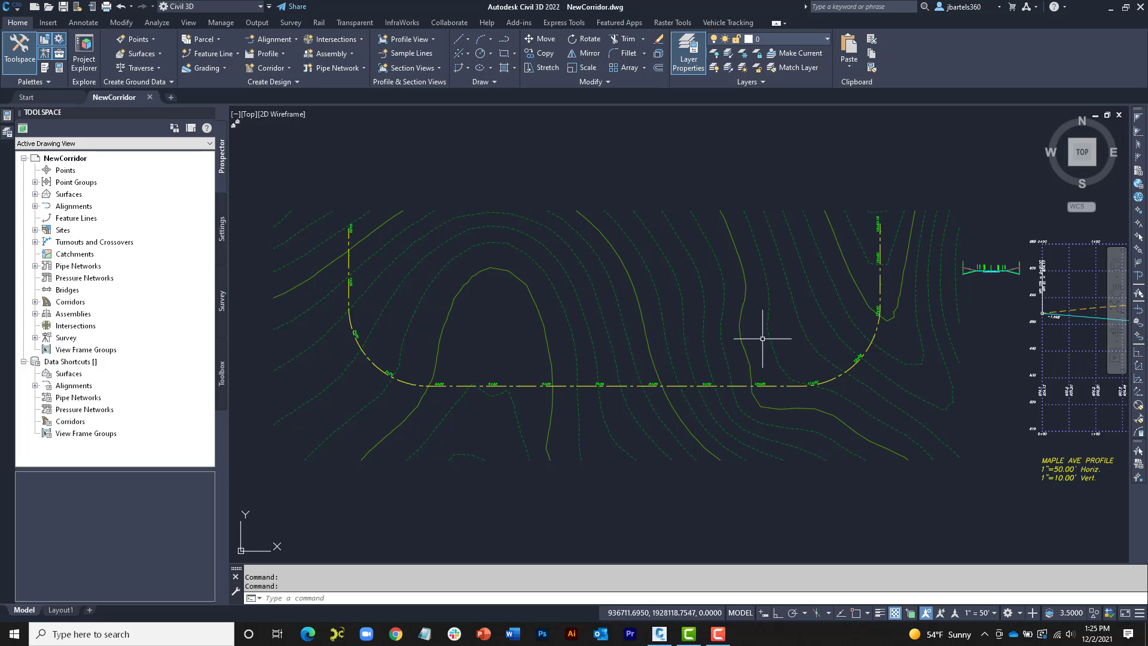
pyautogui.moveTo(981, 333); pyautogui.dragTo(550, 340, button='middle')
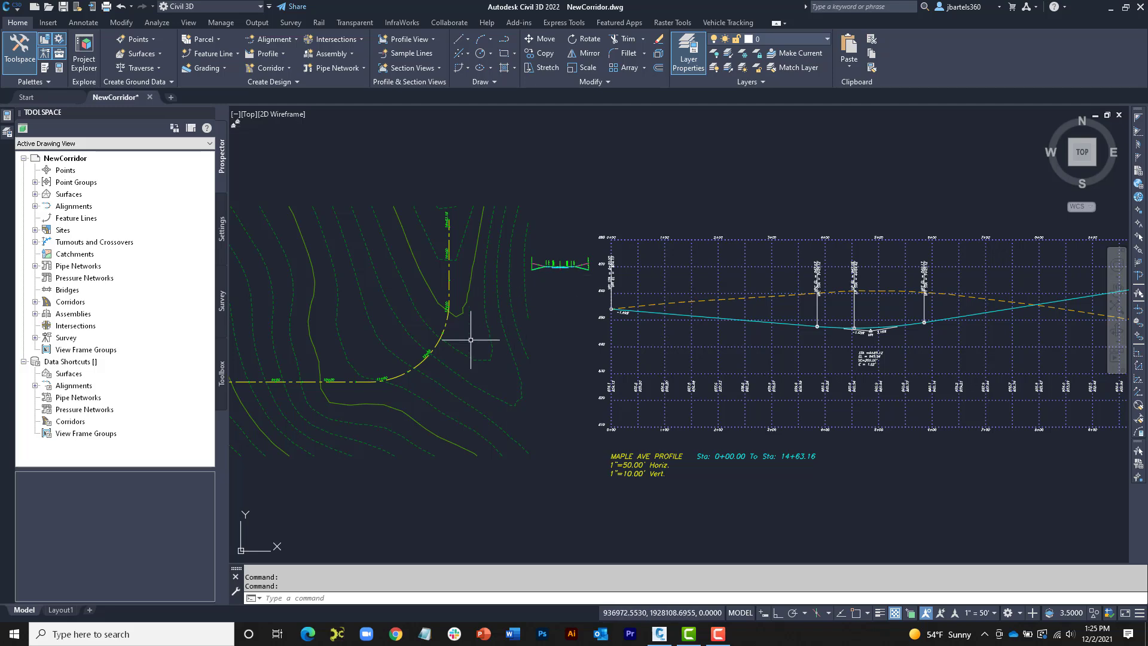
pyautogui.moveTo(528, 333); pyautogui.dragTo(918, 340, button='middle')
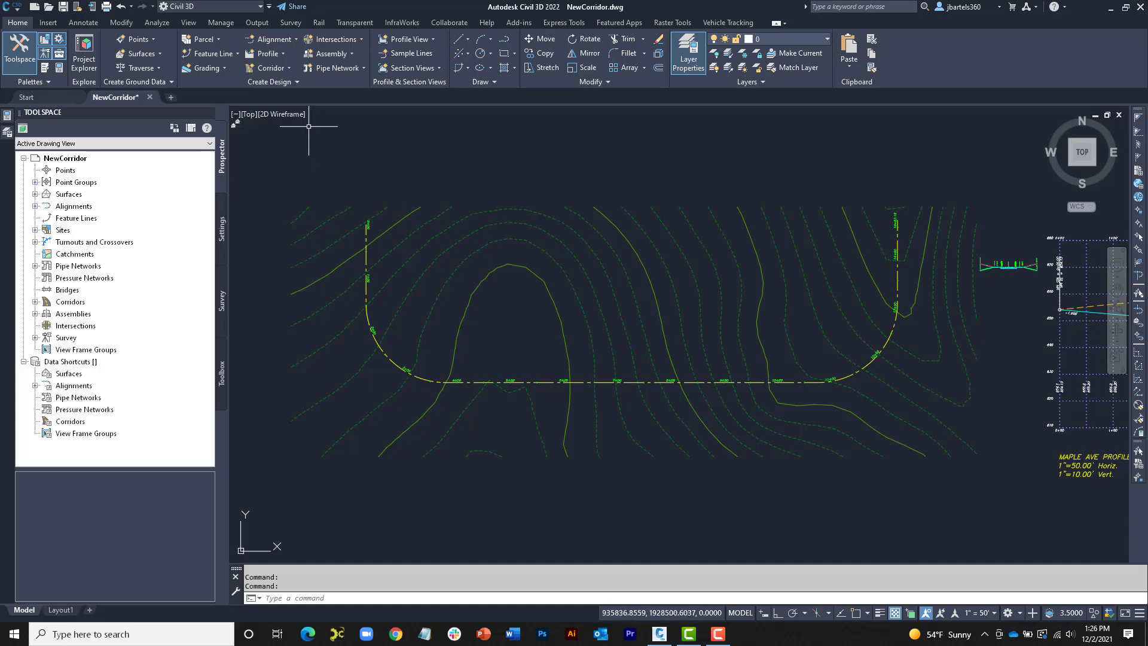
# Set up corridor Maple Ave: profile Maple Ave FG, assembly Maple Ave, target EG, baseline parameters off
pyautogui.click(274, 71)
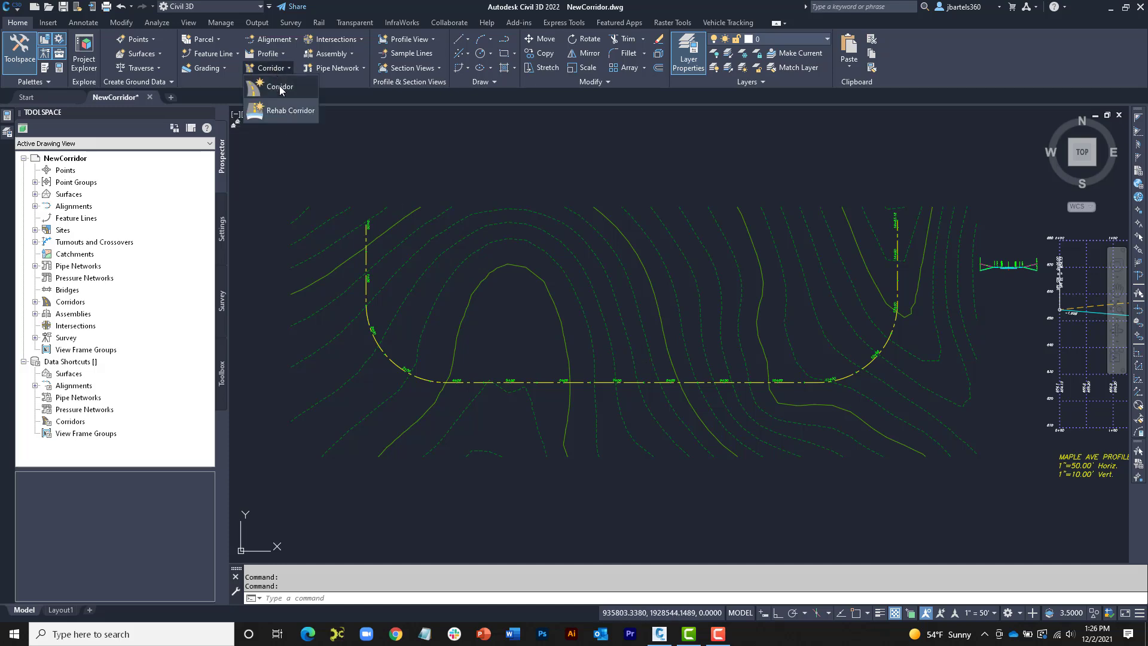
pyautogui.click(278, 85)
pyautogui.write('Maple Ave')
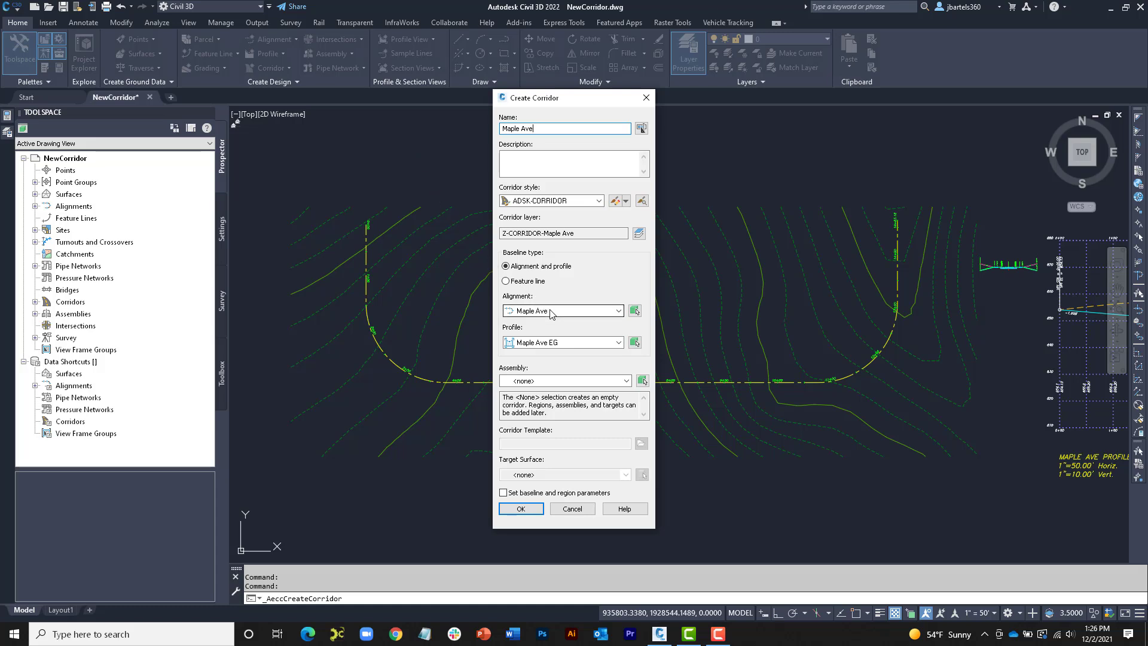
pyautogui.click(554, 342)
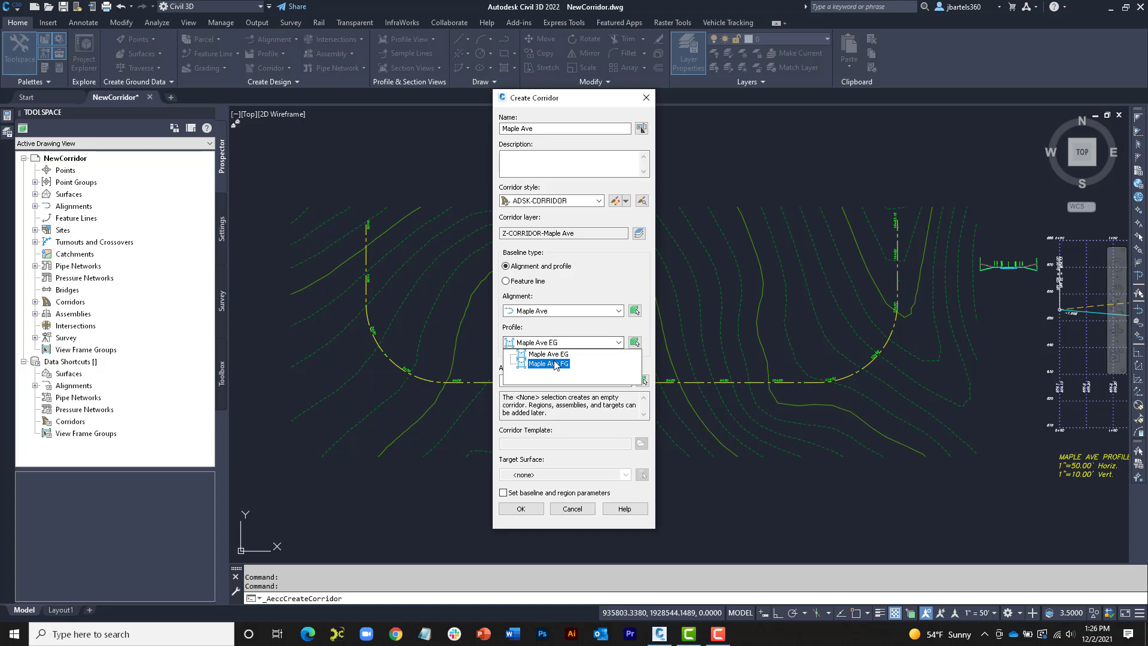
pyautogui.click(553, 363)
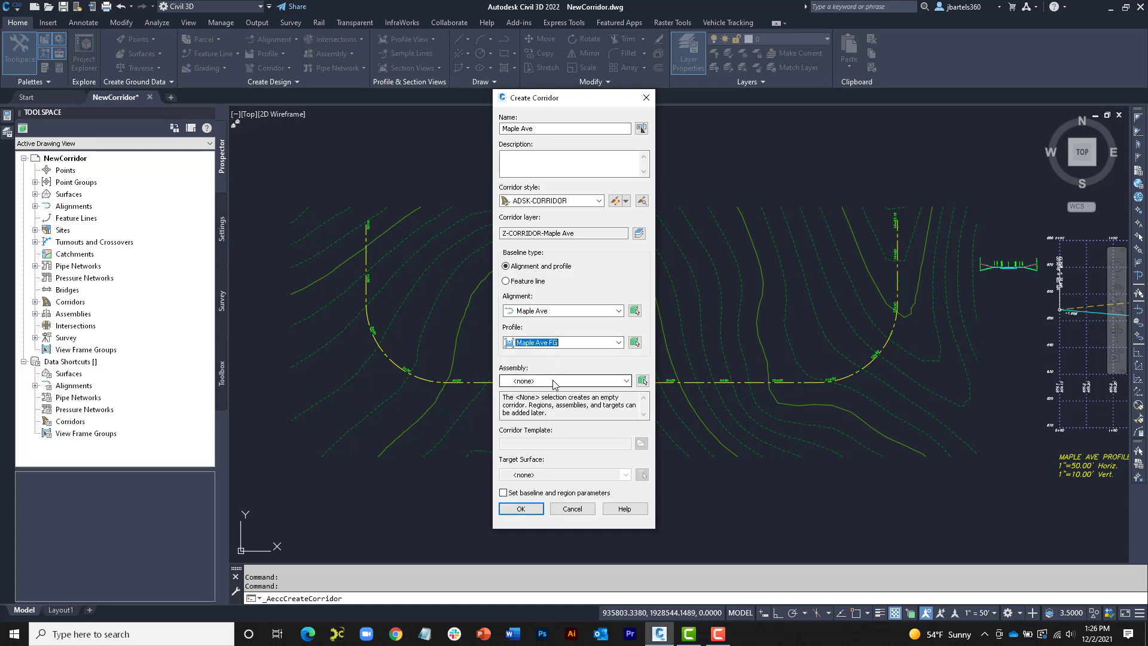
pyautogui.click(554, 380)
pyautogui.click(550, 400)
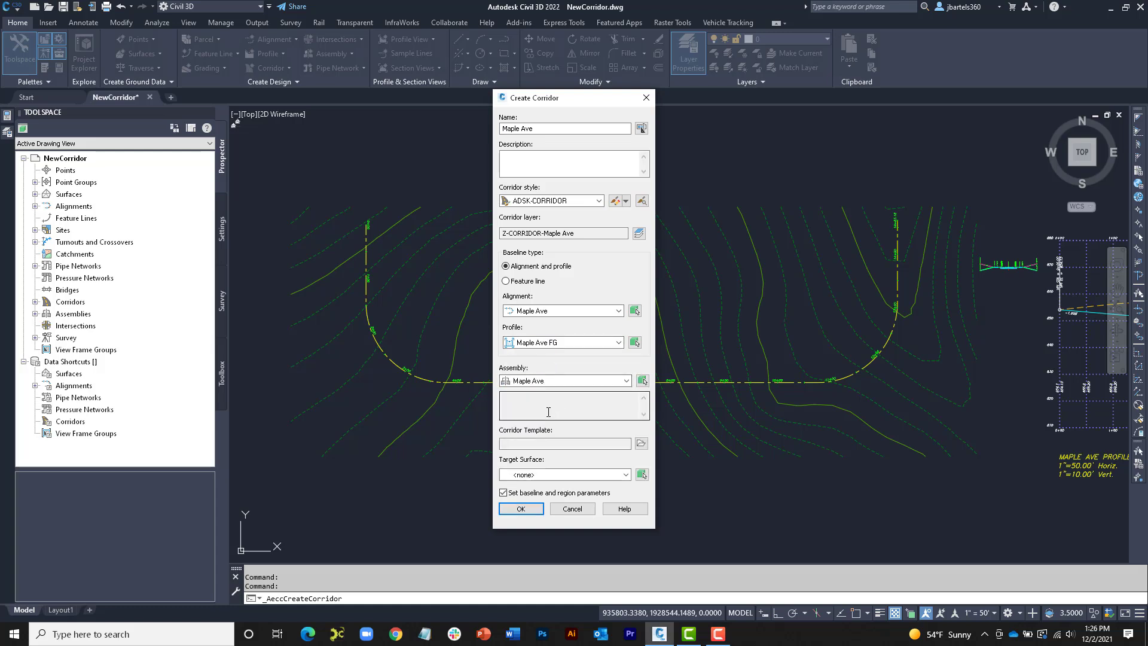
pyautogui.click(546, 474)
pyautogui.click(534, 496)
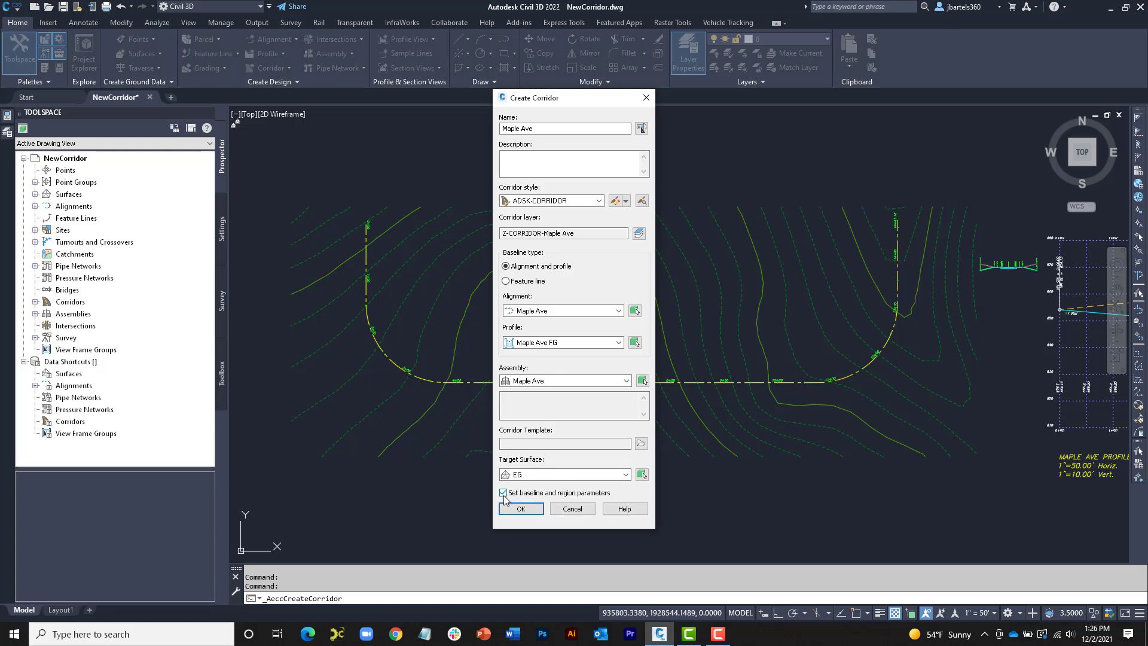
pyautogui.click(502, 493)
# Pick corridor-example.dwg as the template file, listing Corridor Files (*.dwg)
pyautogui.click(641, 443)
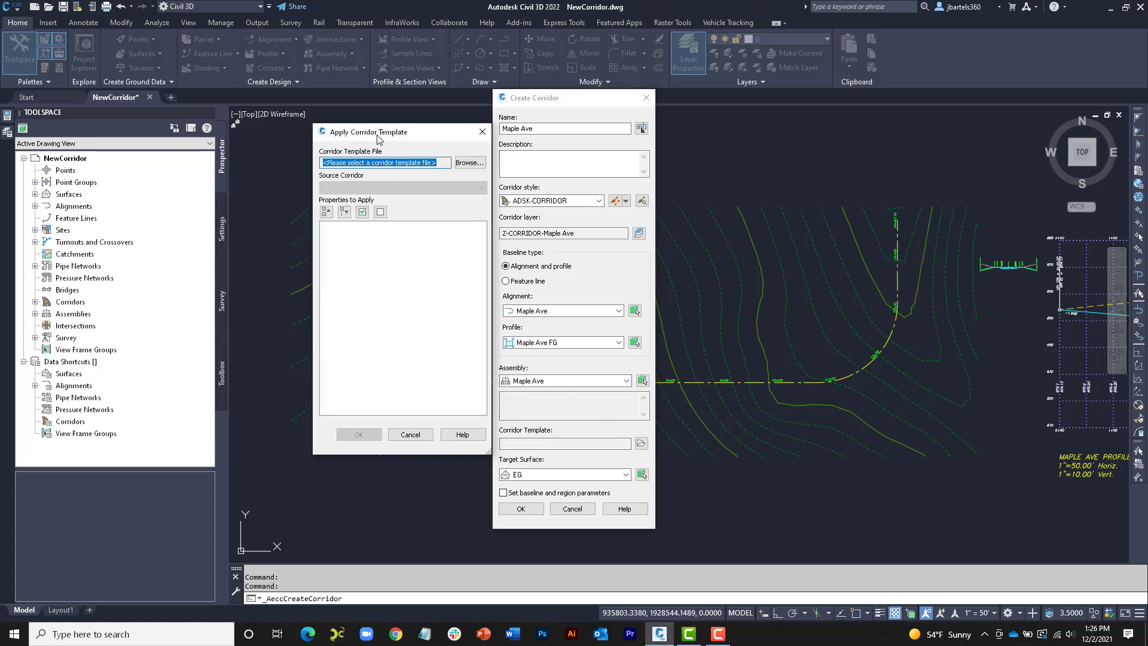
pyautogui.click(465, 163)
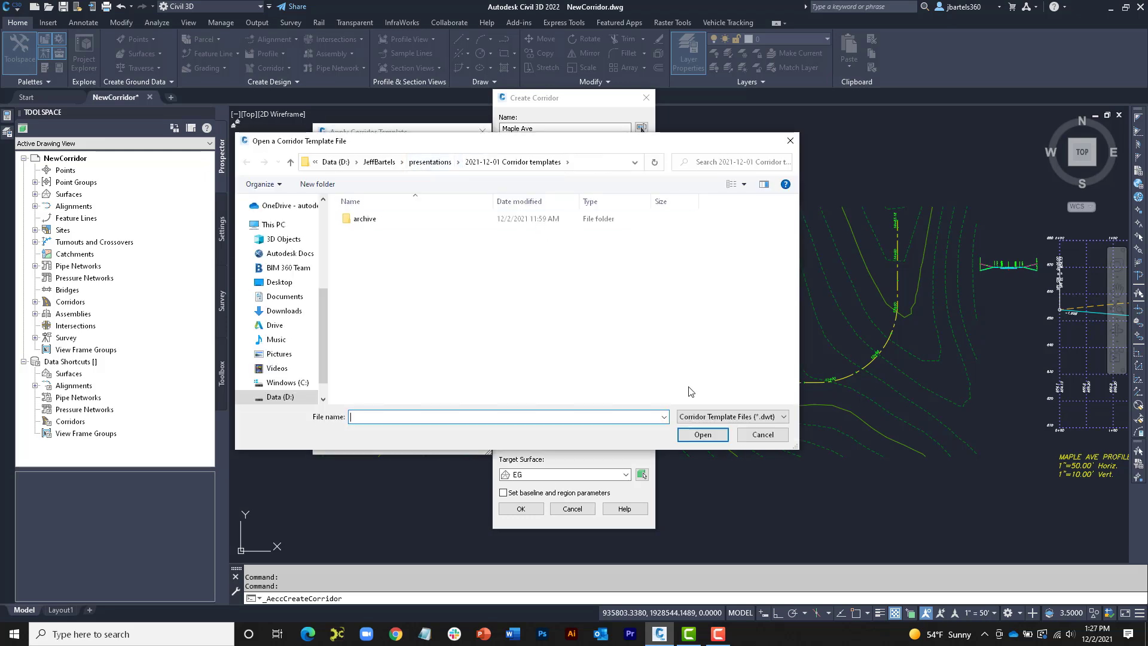
pyautogui.click(705, 417)
pyautogui.click(706, 437)
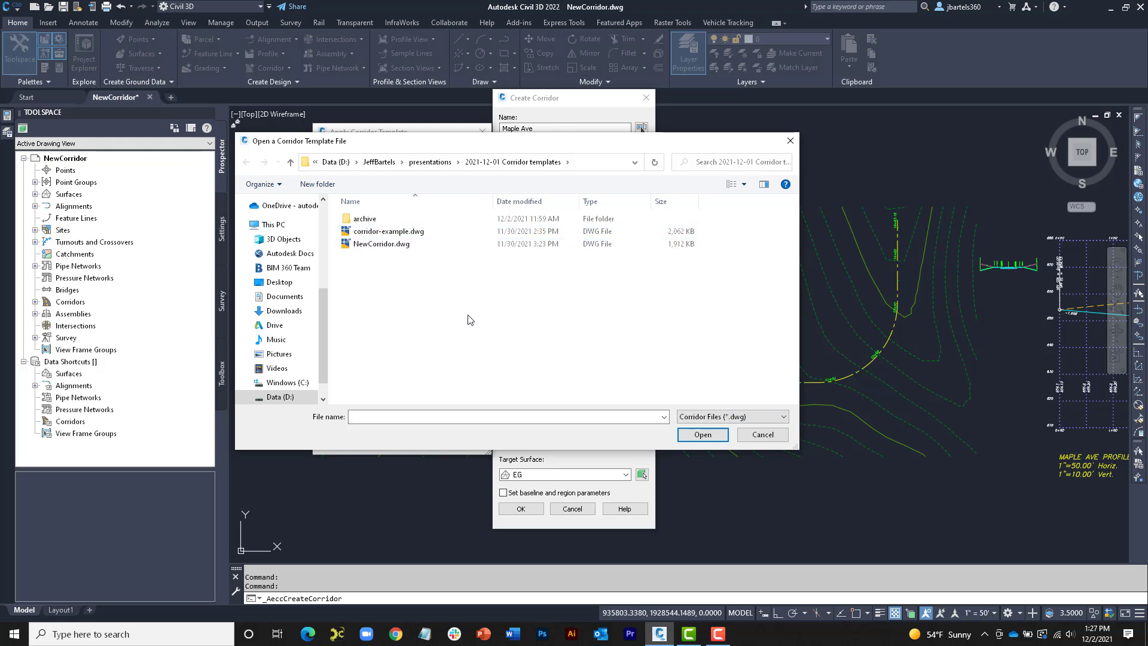
pyautogui.click(684, 416)
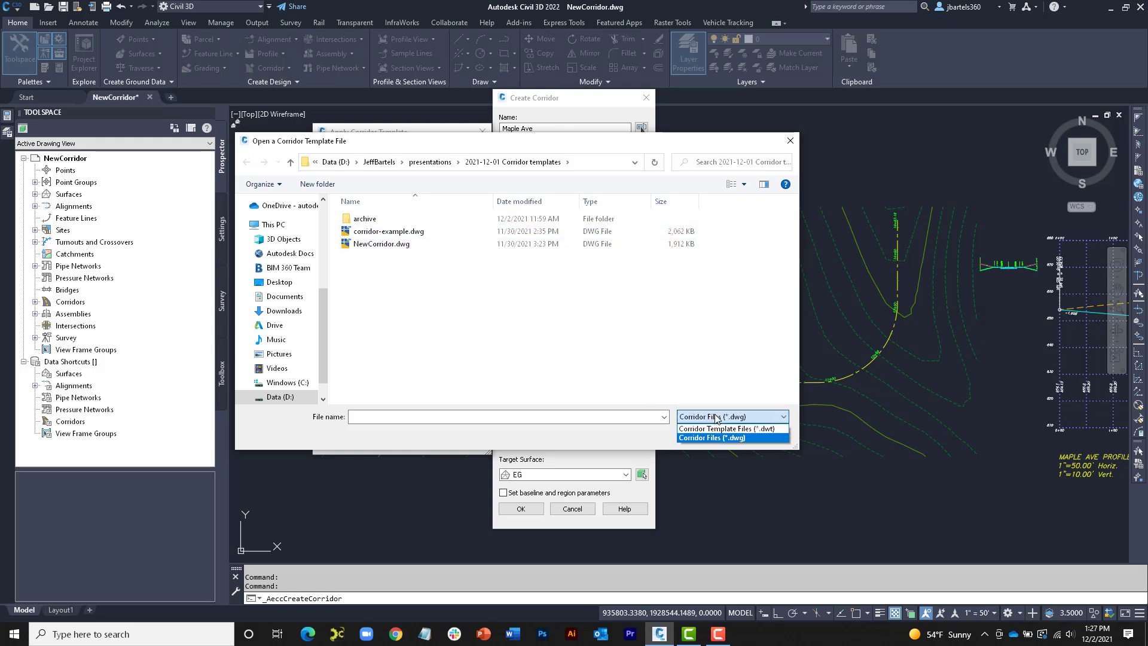
pyautogui.click(741, 438)
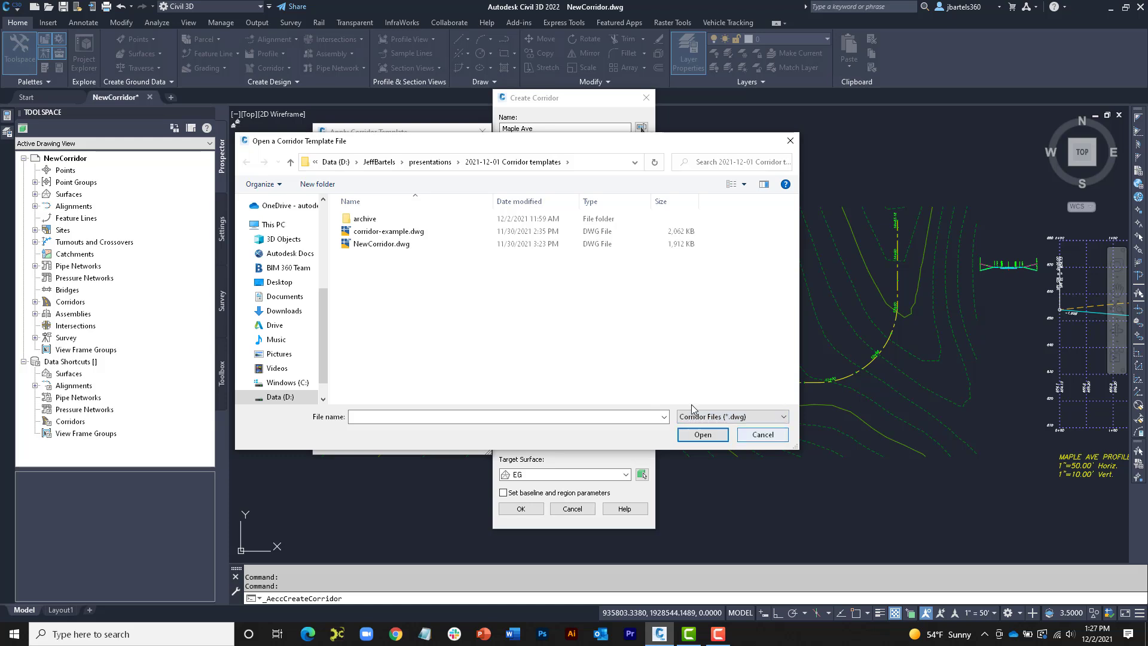
pyautogui.click(420, 234)
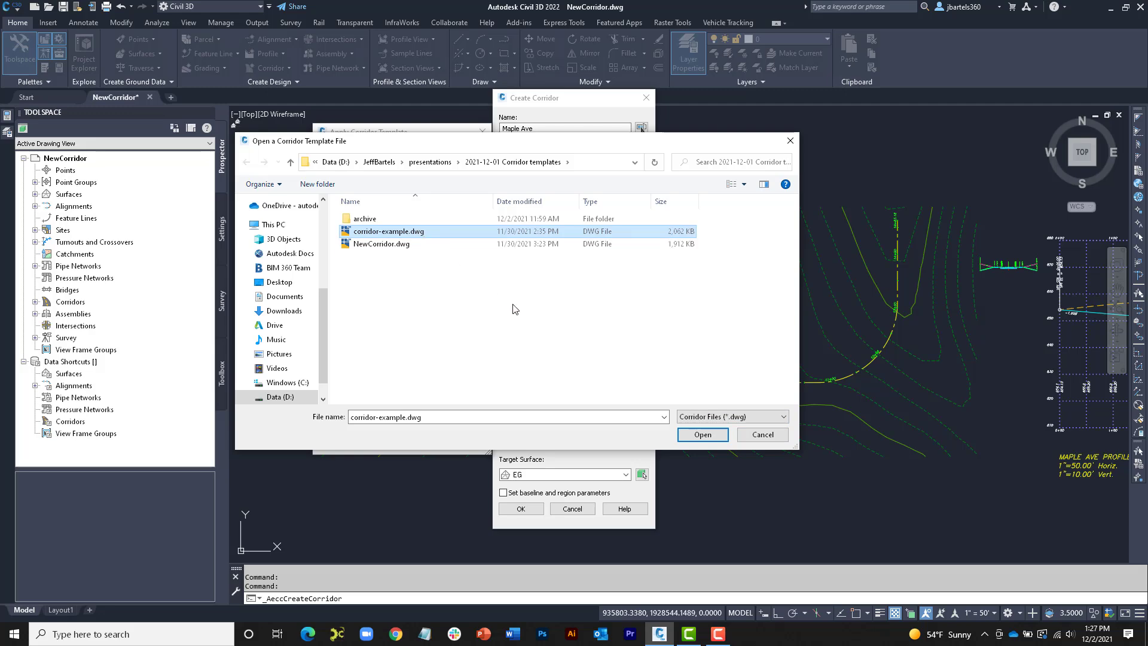
# Load corridor-example.dwg and apply First Street as the source corridor template for Maple Ave
pyautogui.click(694, 436)
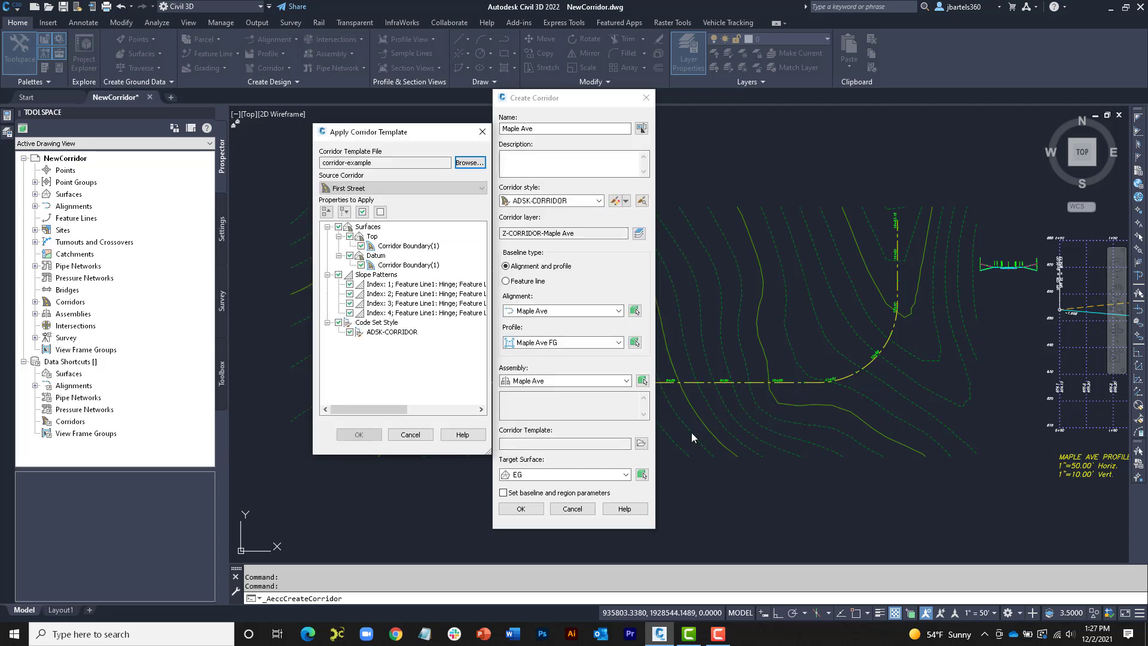
pyautogui.click(369, 189)
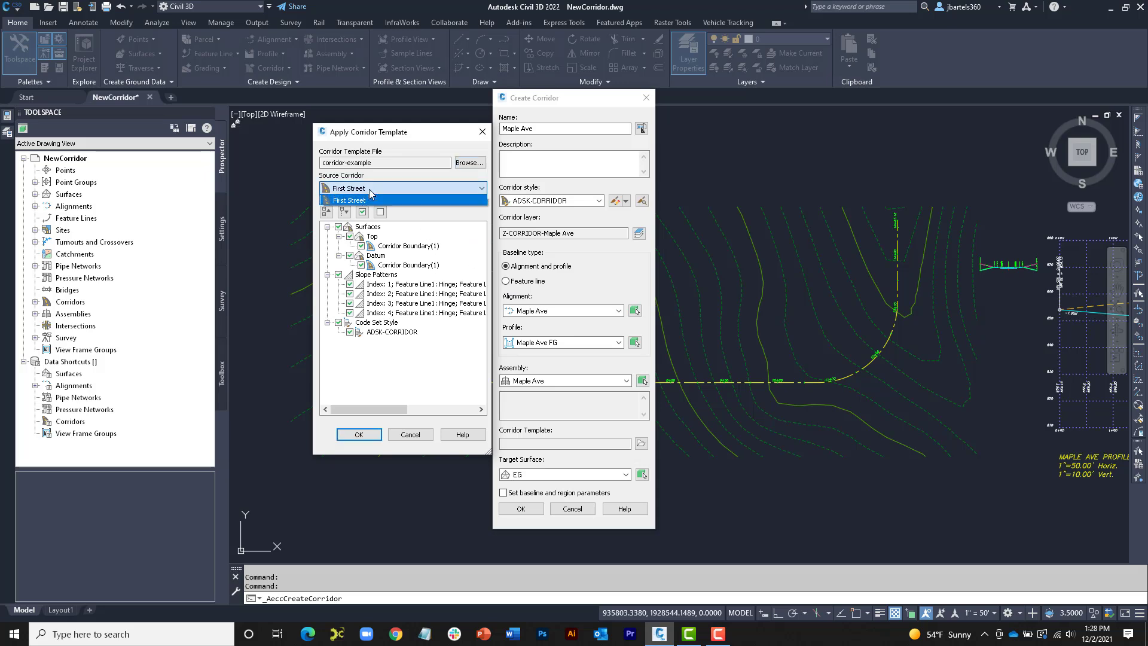
pyautogui.click(368, 190)
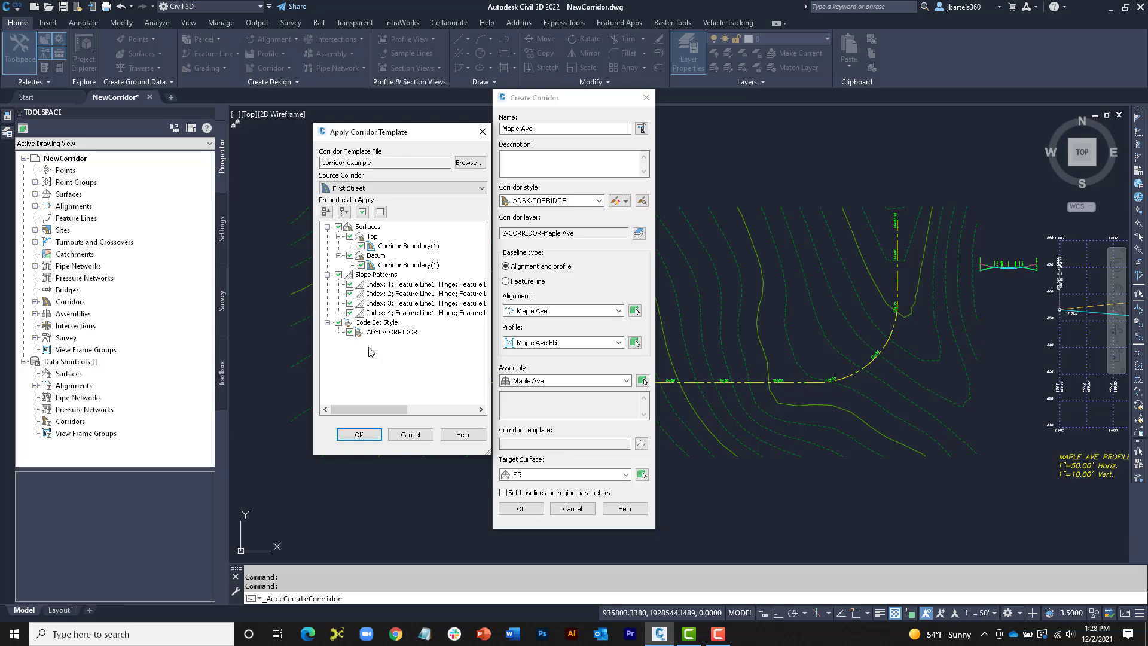
pyautogui.click(359, 434)
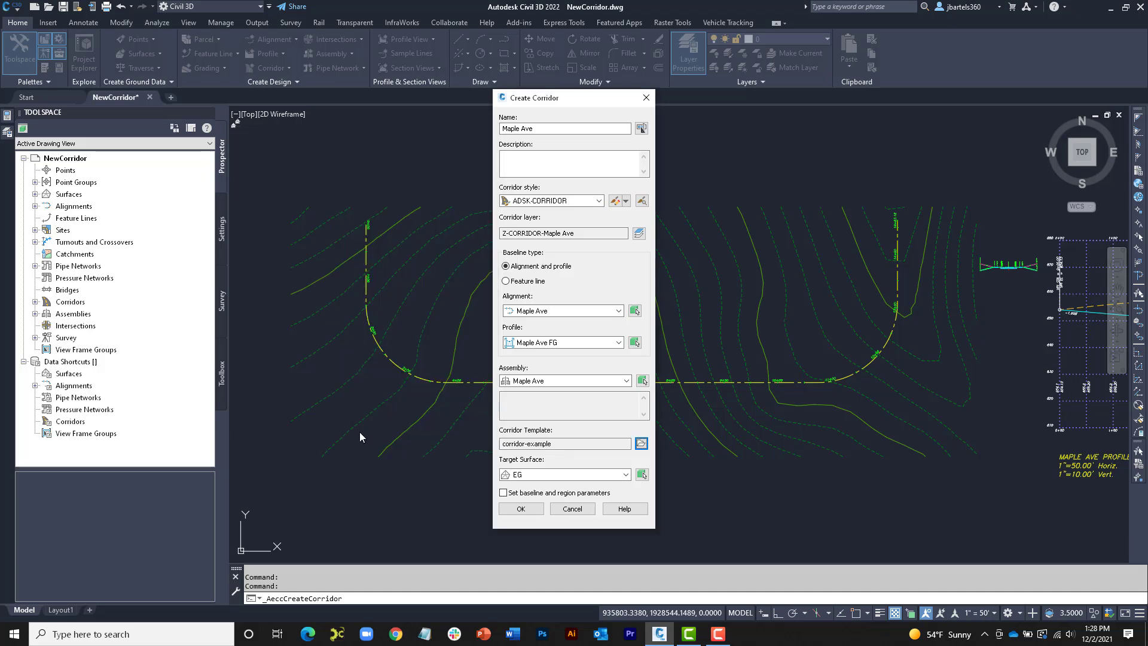
# Build the Maple Ave corridor, zoom to stations 5+00–8+00, and select it
pyautogui.click(510, 508)
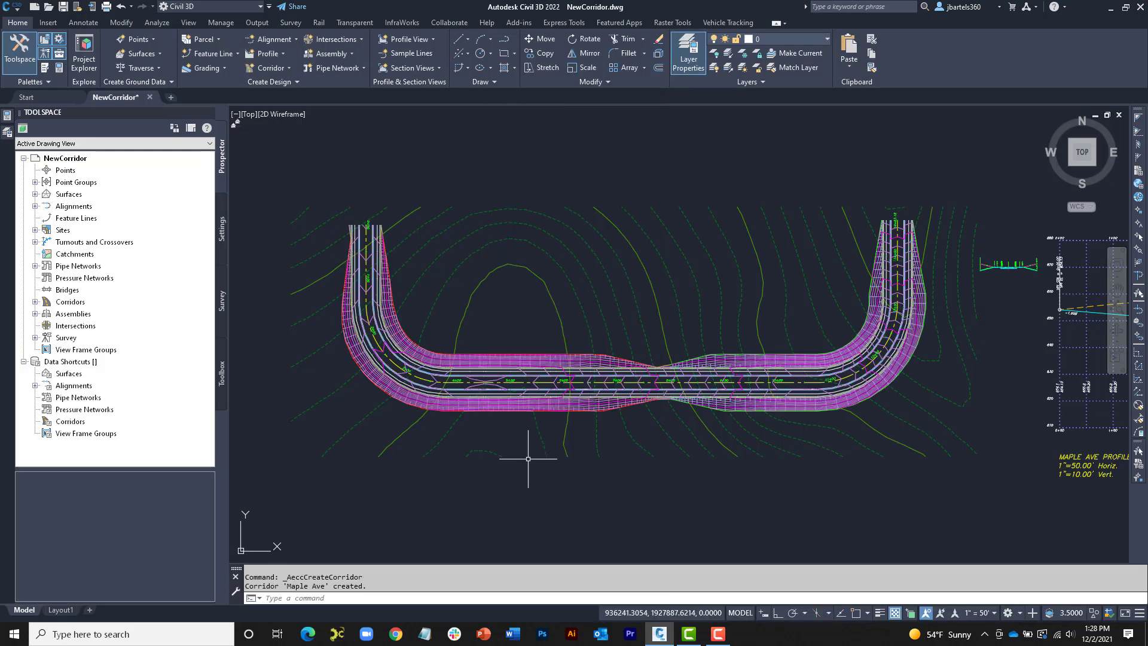
pyautogui.scroll(6, 545, 425)
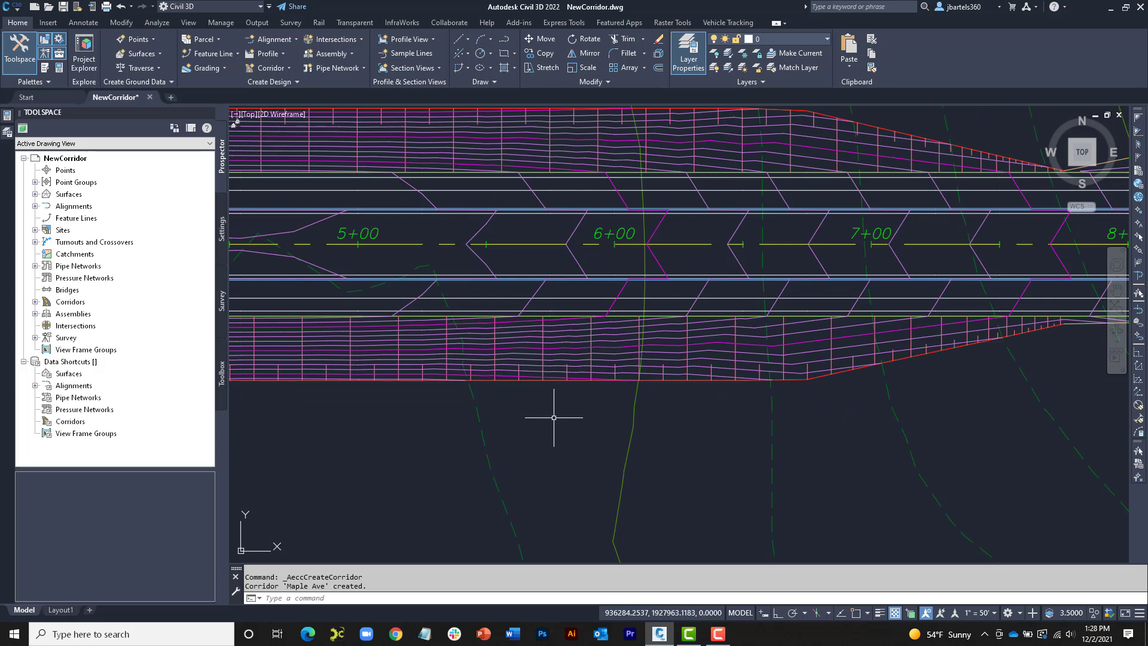
pyautogui.moveTo(556, 412); pyautogui.dragTo(555, 492, button='middle')
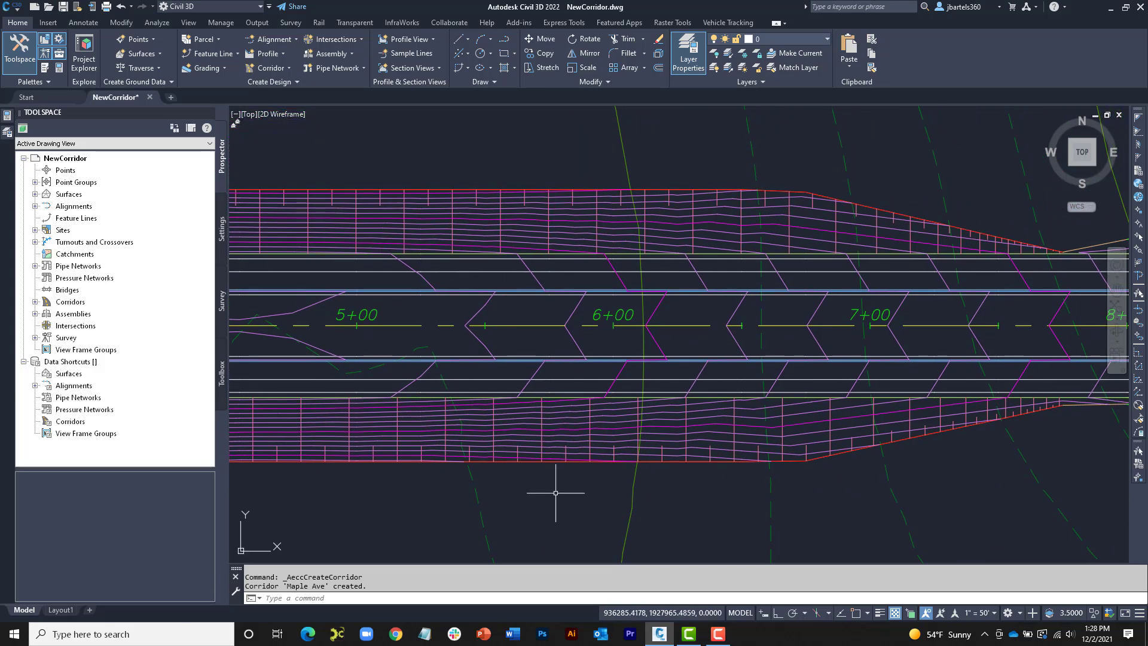
pyautogui.click(497, 379)
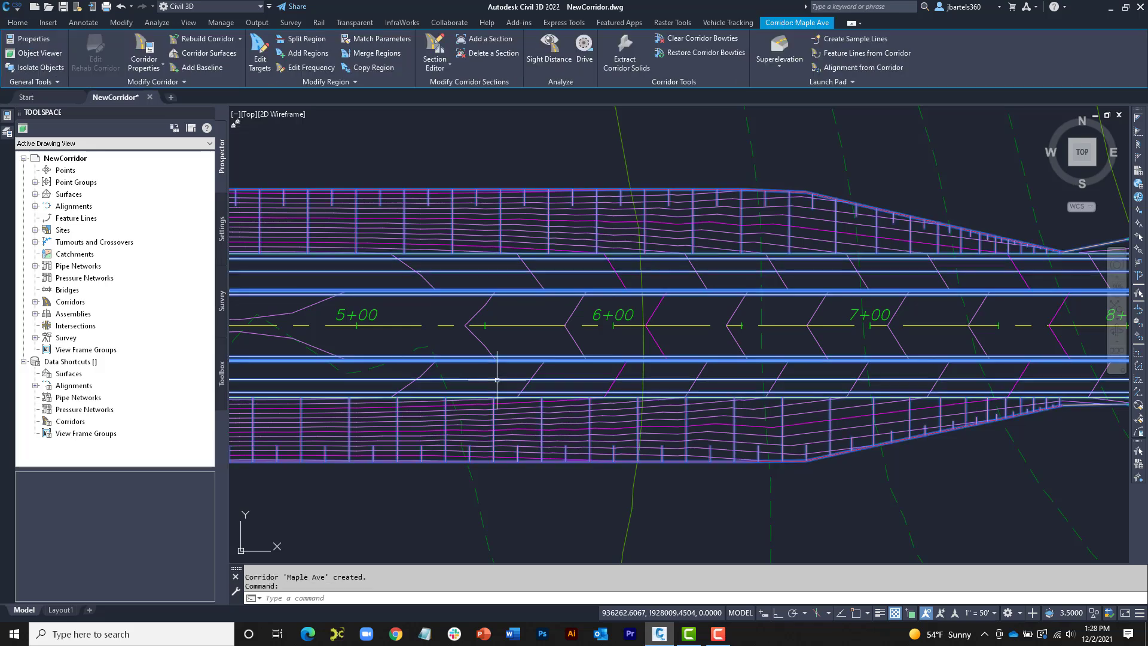
pyautogui.click(143, 47)
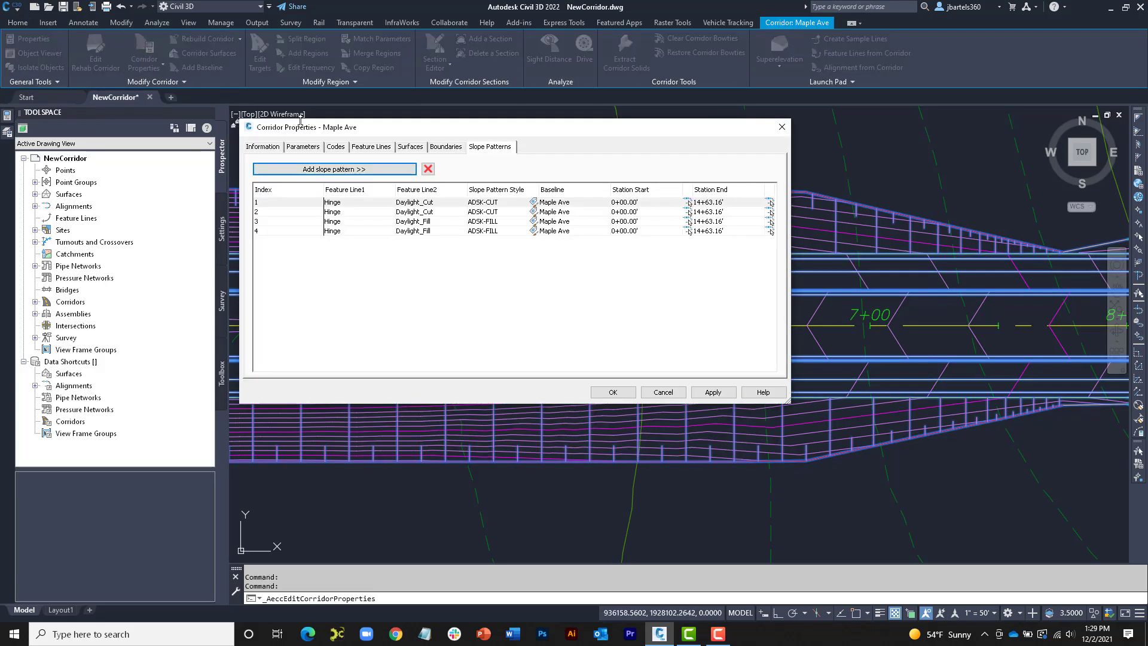
pyautogui.click(361, 147)
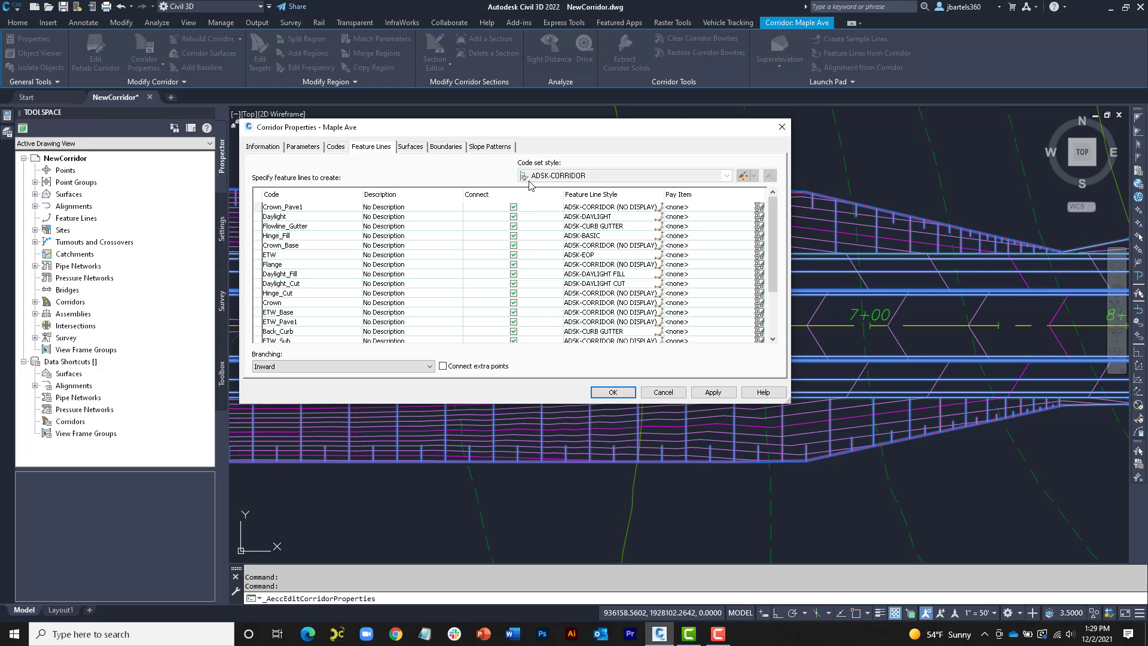
pyautogui.click(410, 149)
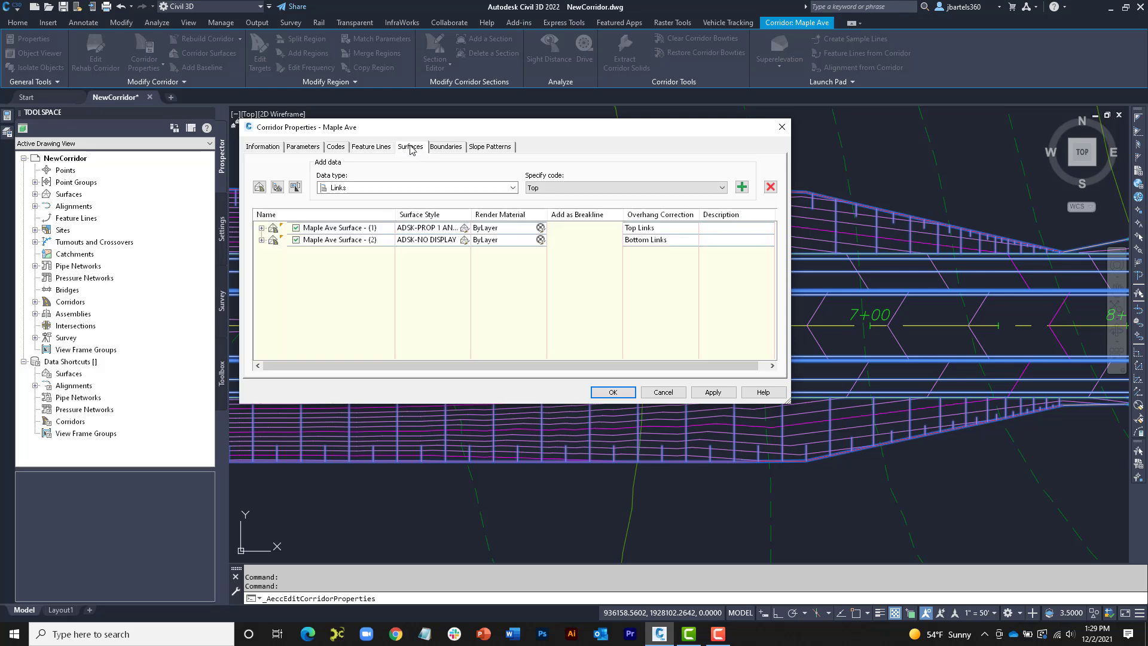
pyautogui.click(262, 228)
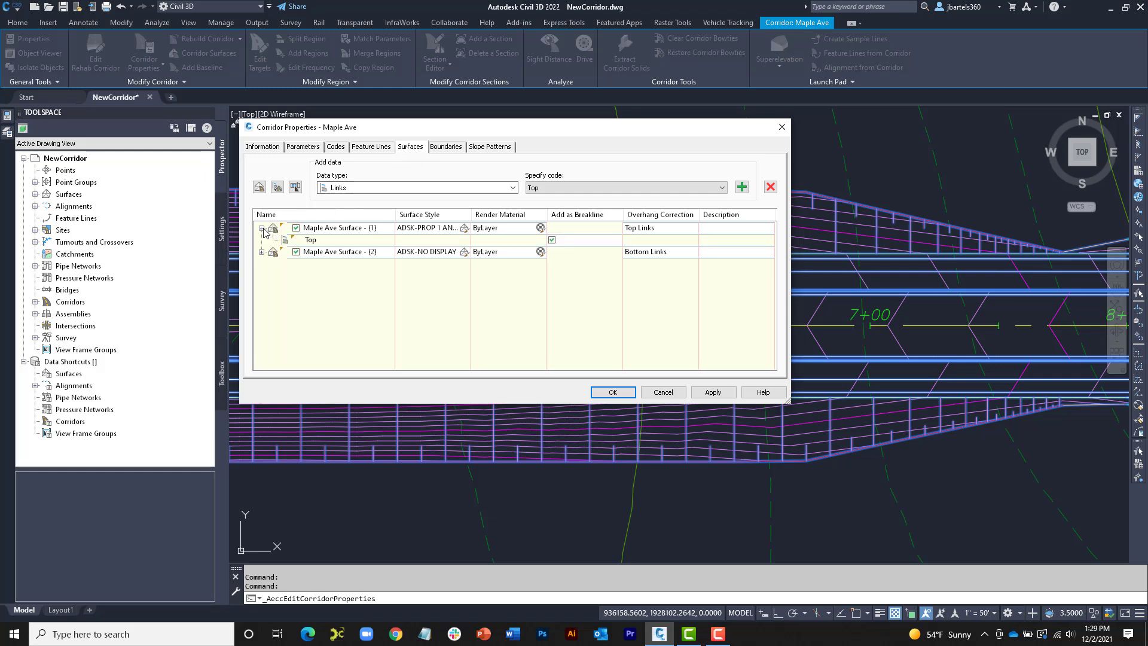
pyautogui.click(261, 252)
pyautogui.click(445, 148)
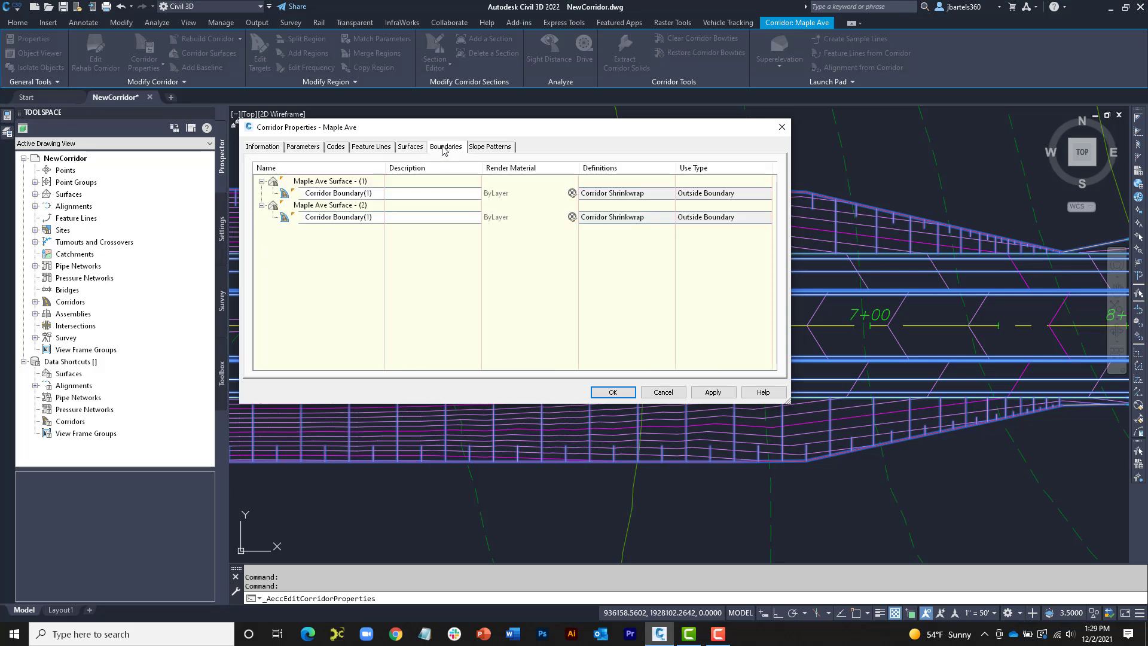
pyautogui.click(486, 149)
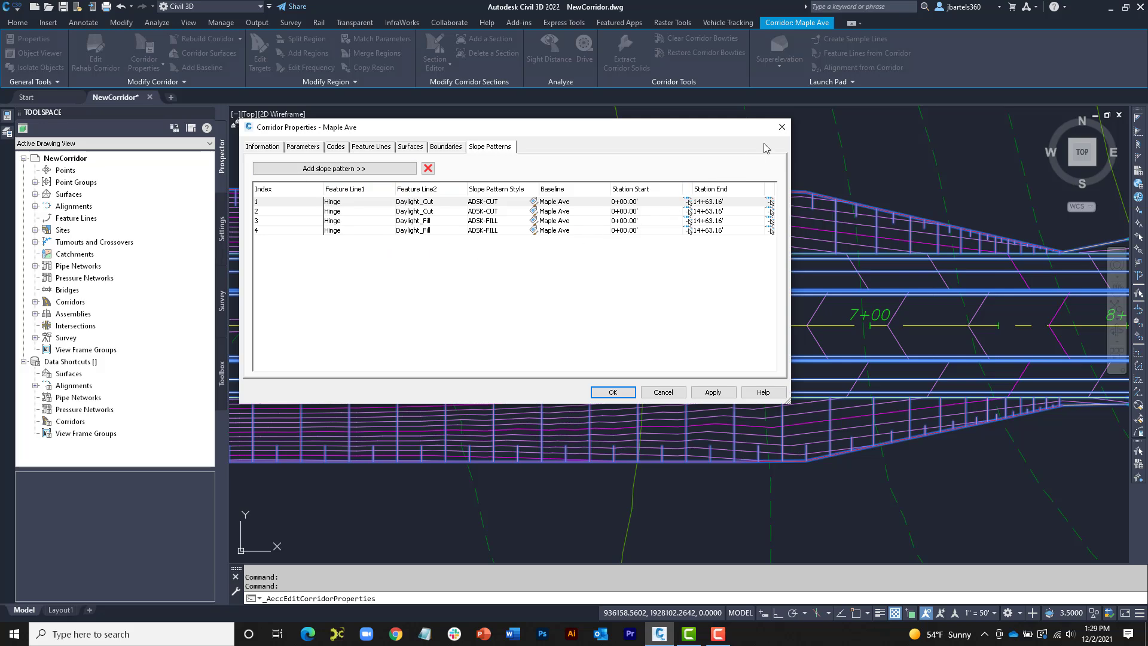
pyautogui.click(781, 129)
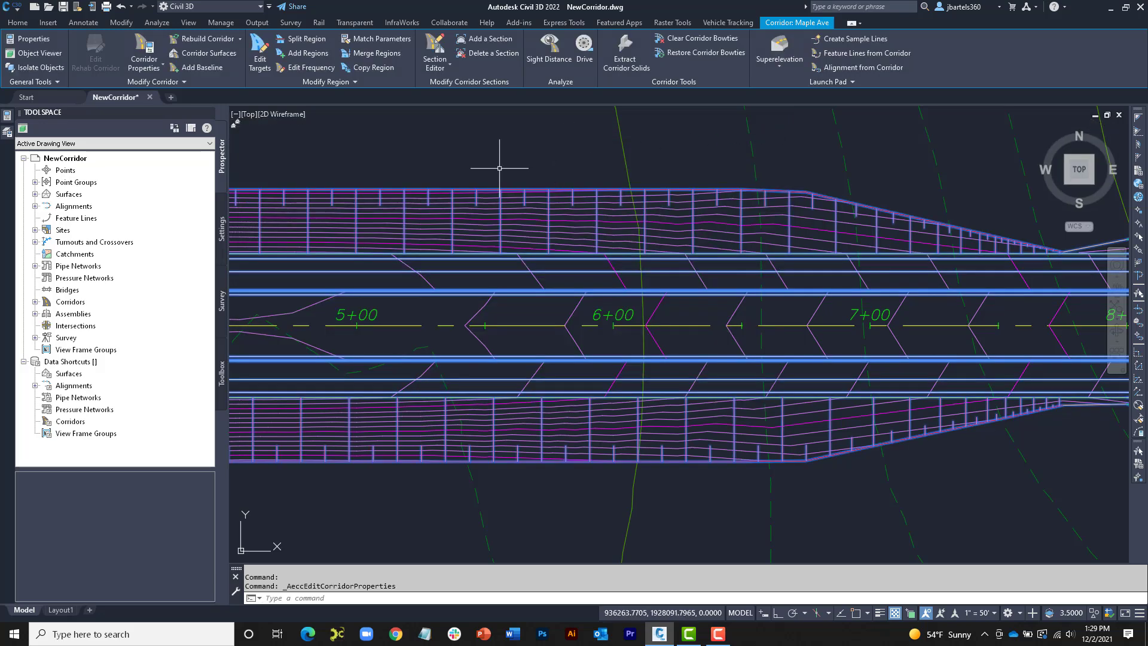
# Zoom out to view the whole U-shaped Maple Ave corridor, then centre on Oak Lane's bend
pyautogui.scroll(-5, 499, 168)
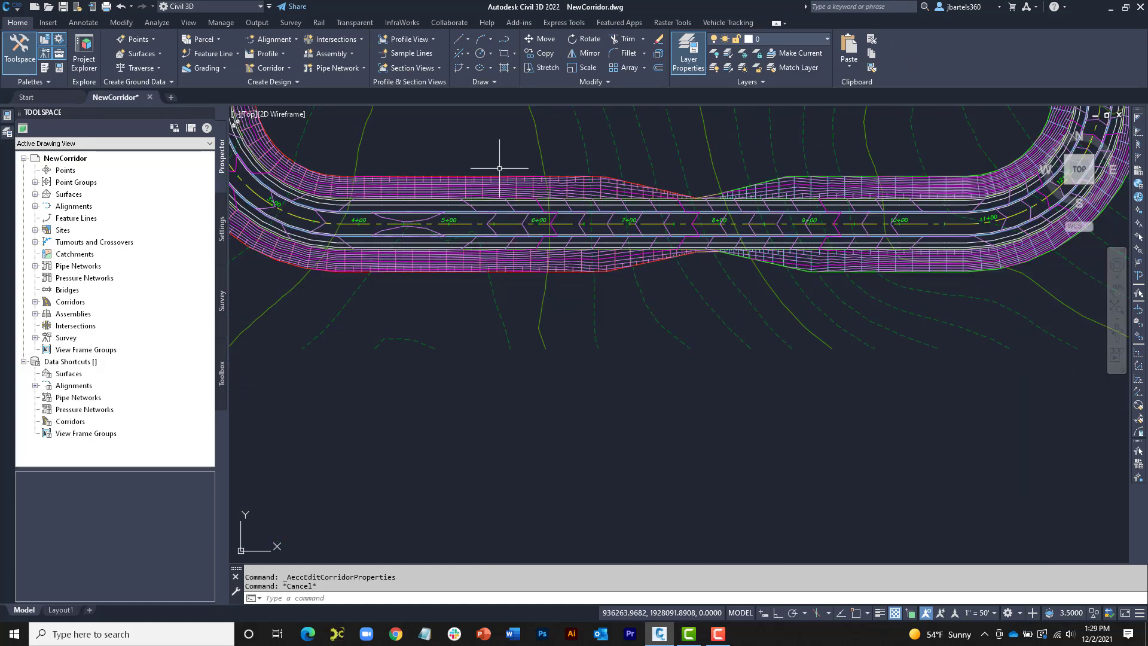
pyautogui.moveTo(502, 161); pyautogui.dragTo(535, 351, button='middle')
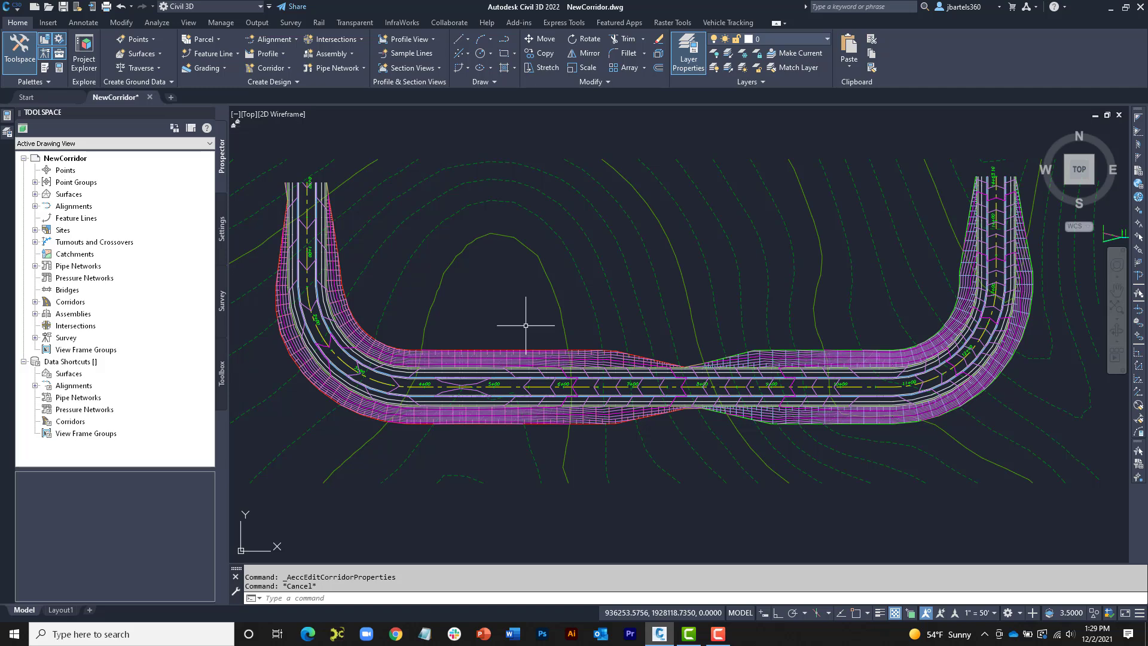
pyautogui.scroll(-3, 526, 325)
pyautogui.moveTo(544, 454); pyautogui.dragTo(566, 175, button='middle')
pyautogui.scroll(5, 544, 257)
pyautogui.moveTo(543, 256); pyautogui.dragTo(531, 201, button='middle')
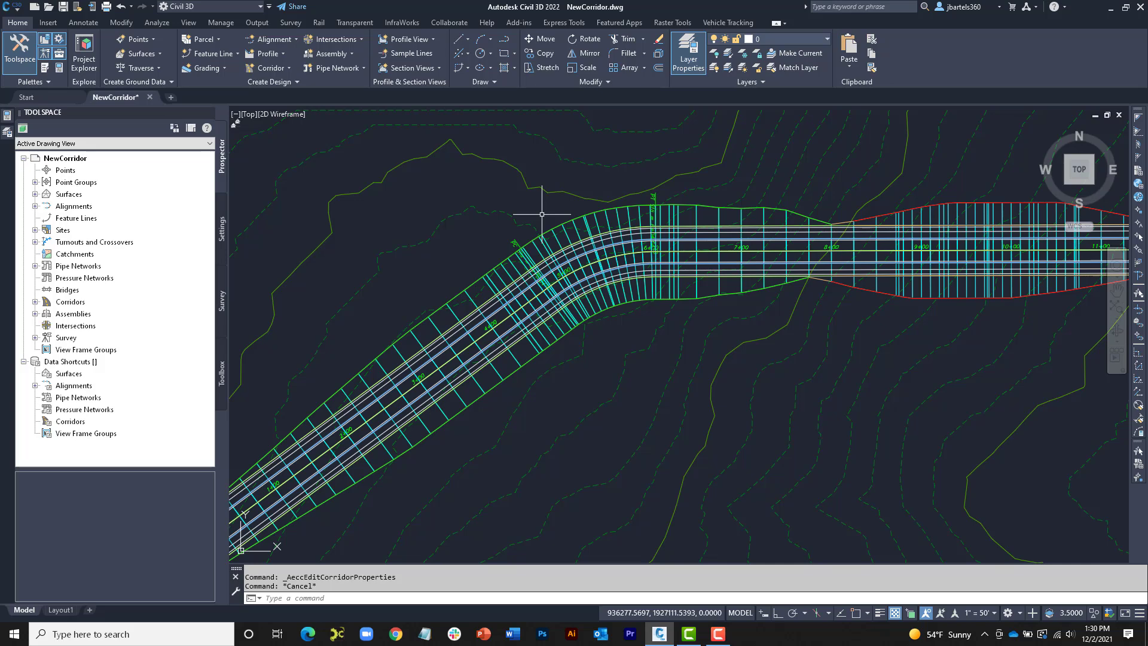
# For the Oak Lane corridor, load corridor-example.dwg as the corridor template file
pyautogui.click(545, 209)
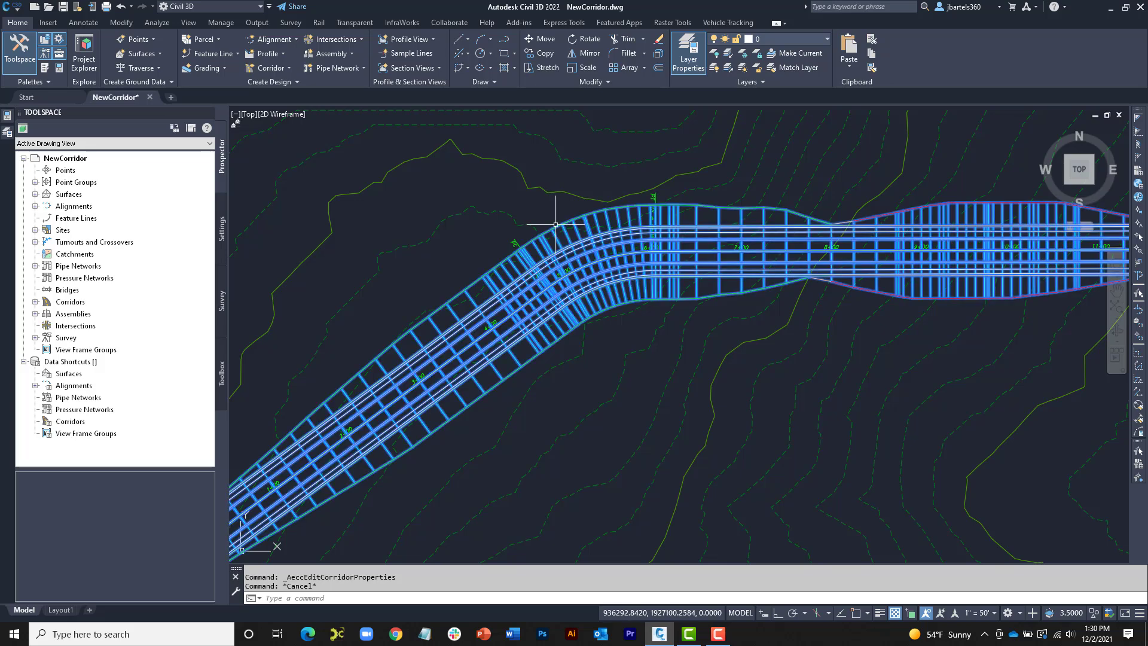
pyautogui.rightClick(546, 207)
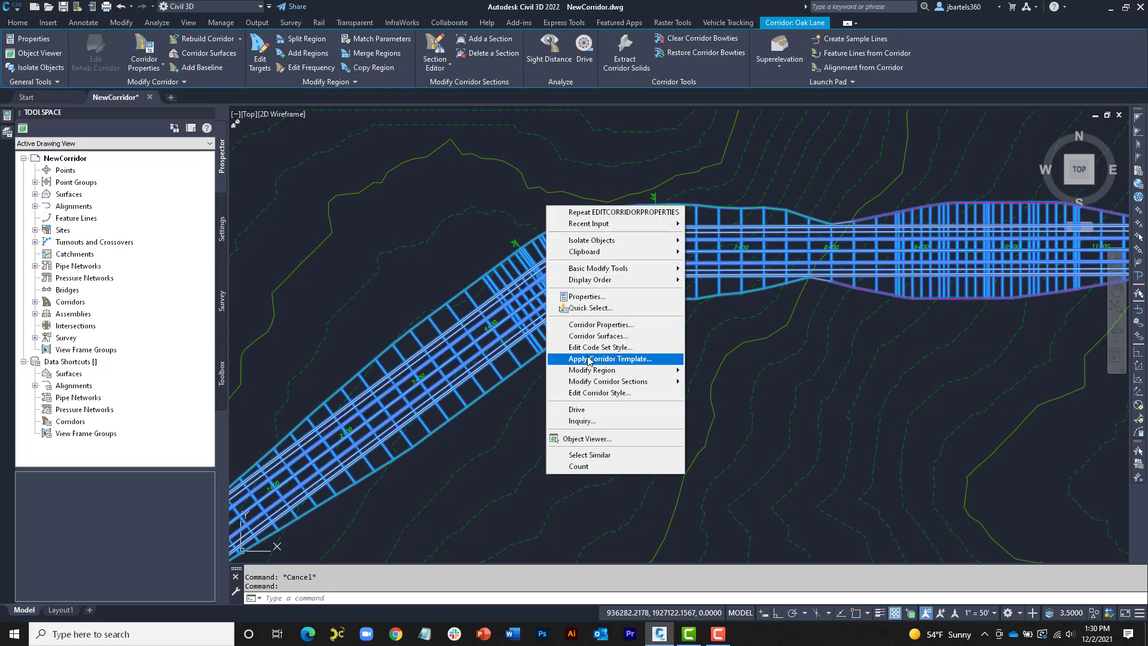
pyautogui.click(183, 82)
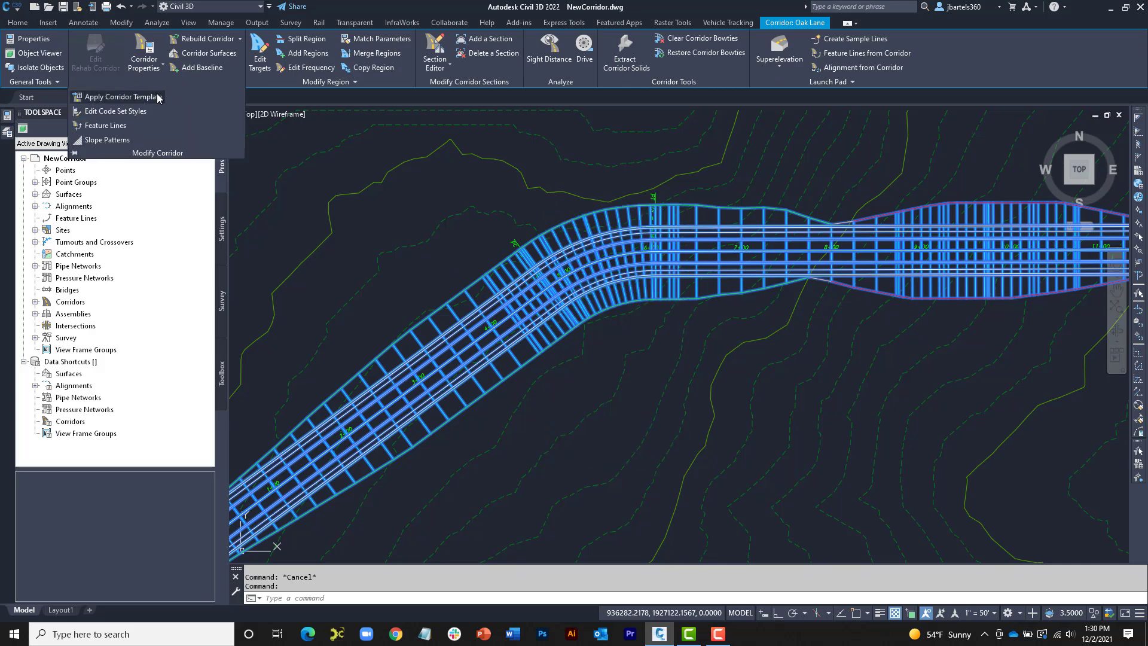
pyautogui.click(159, 97)
pyautogui.click(462, 163)
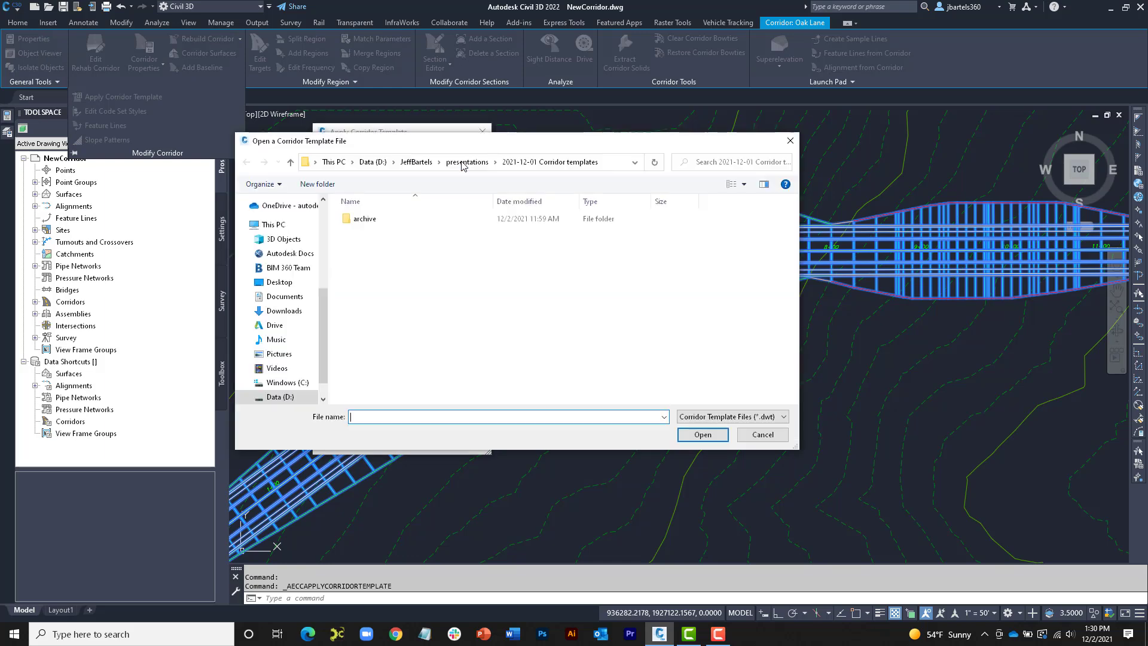
pyautogui.click(732, 416)
pyautogui.click(706, 436)
pyautogui.click(435, 232)
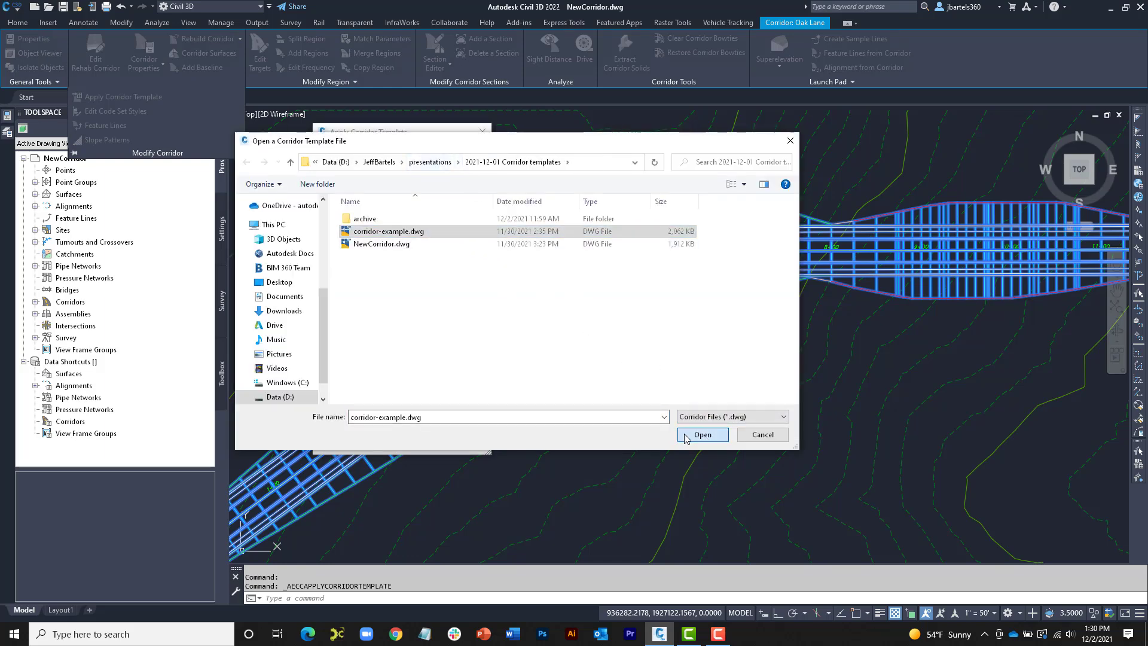
pyautogui.click(703, 435)
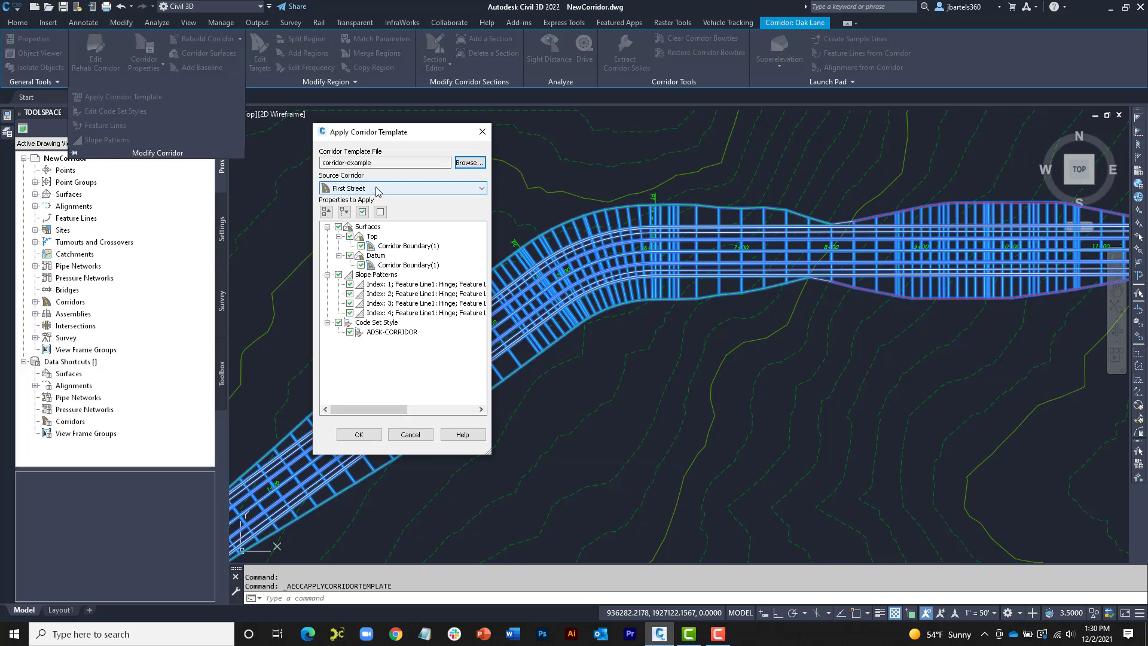
# Apply First Street's template to Oak Lane, excluding slope patterns and code set style
pyautogui.click(375, 188)
pyautogui.click(376, 189)
pyautogui.click(339, 275)
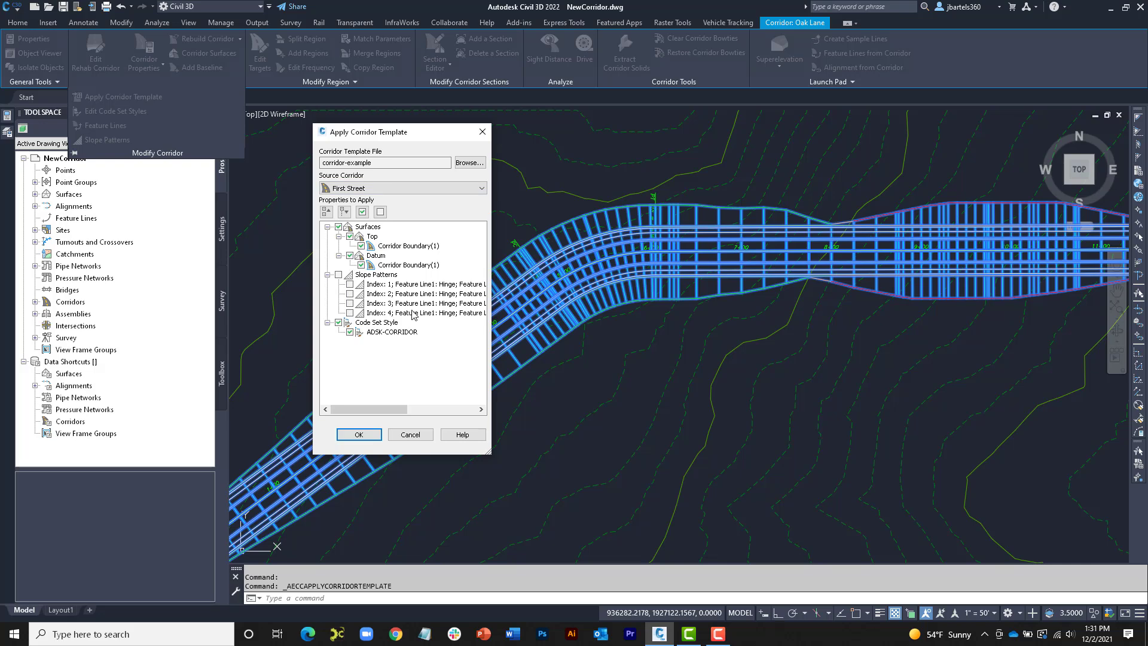
pyautogui.click(339, 322)
pyautogui.click(361, 434)
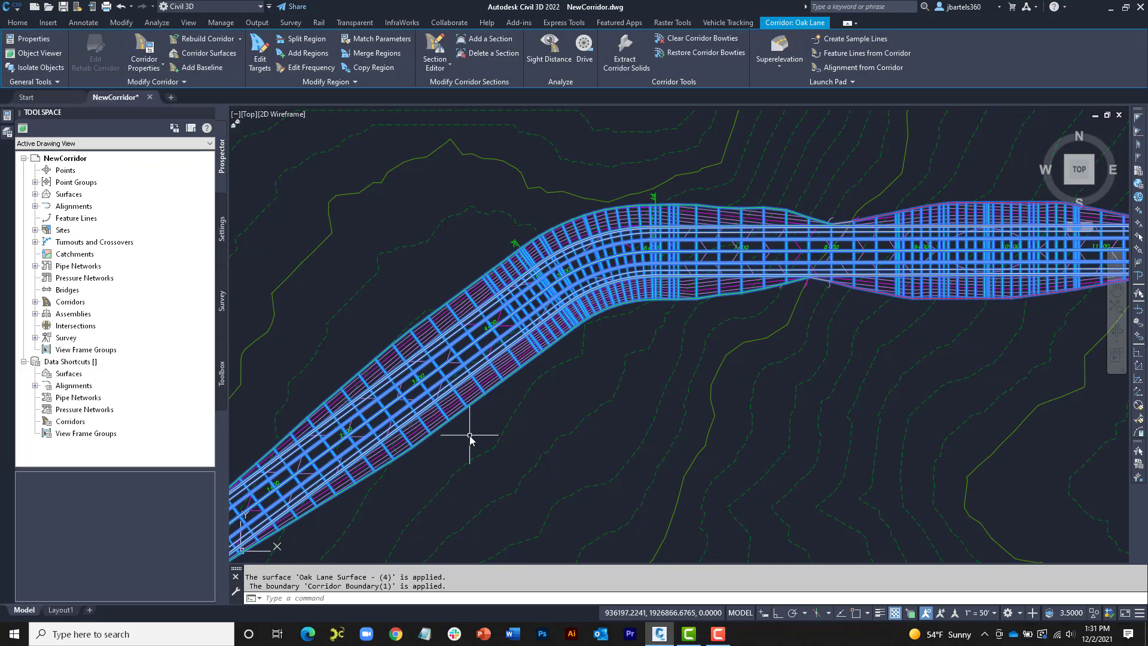
pyautogui.click(205, 54)
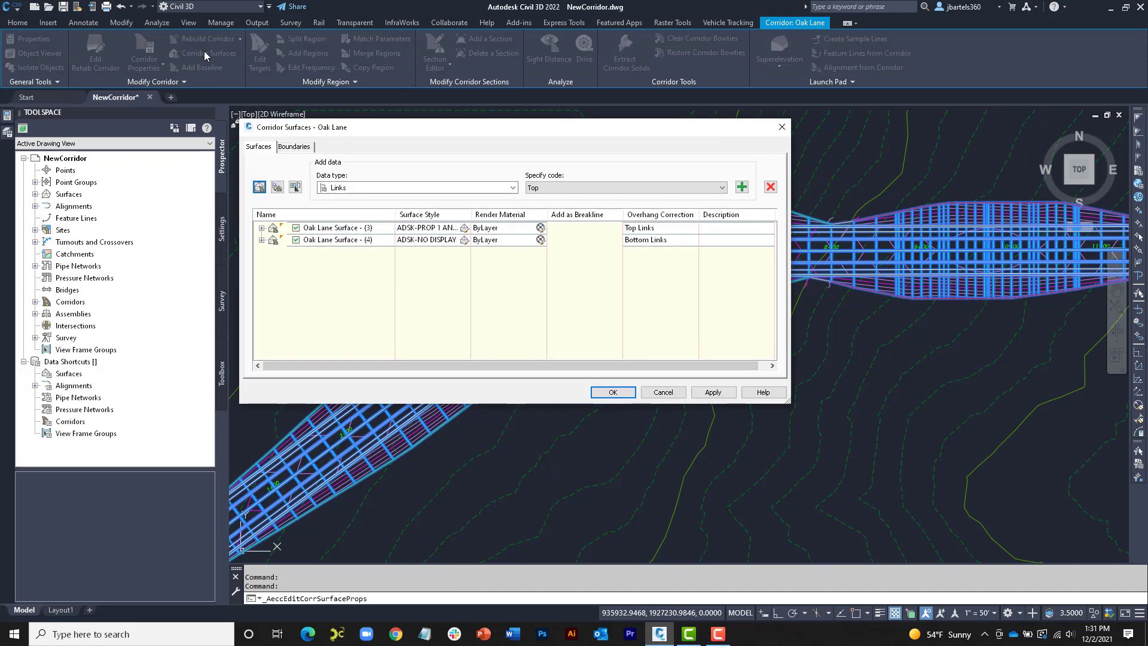
pyautogui.click(261, 228)
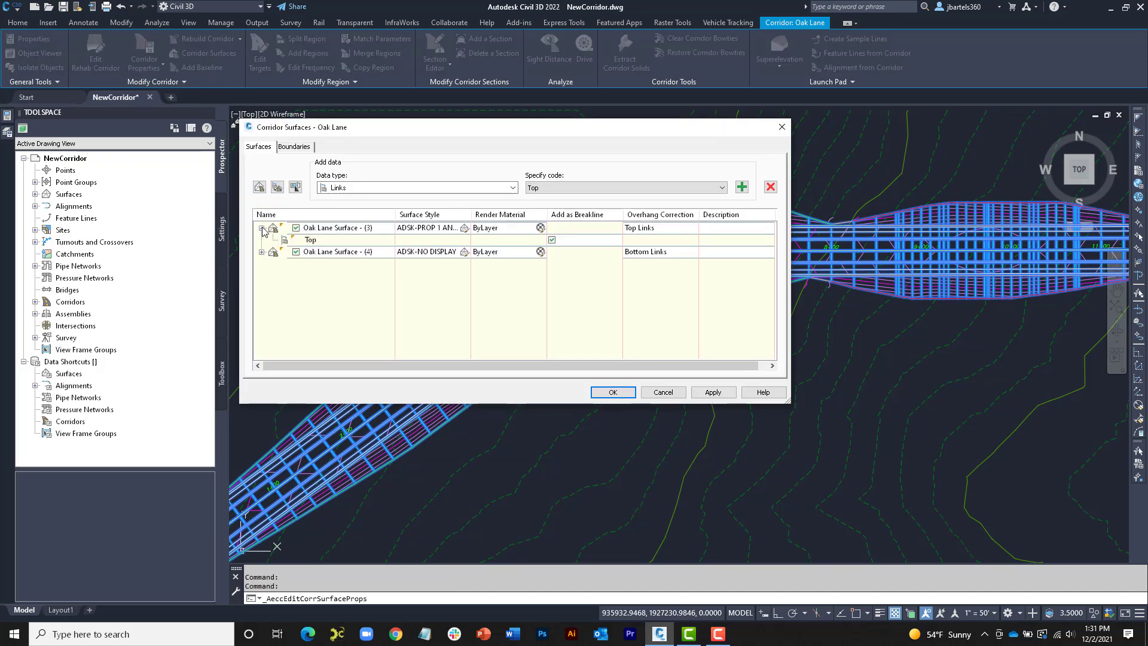
pyautogui.click(261, 251)
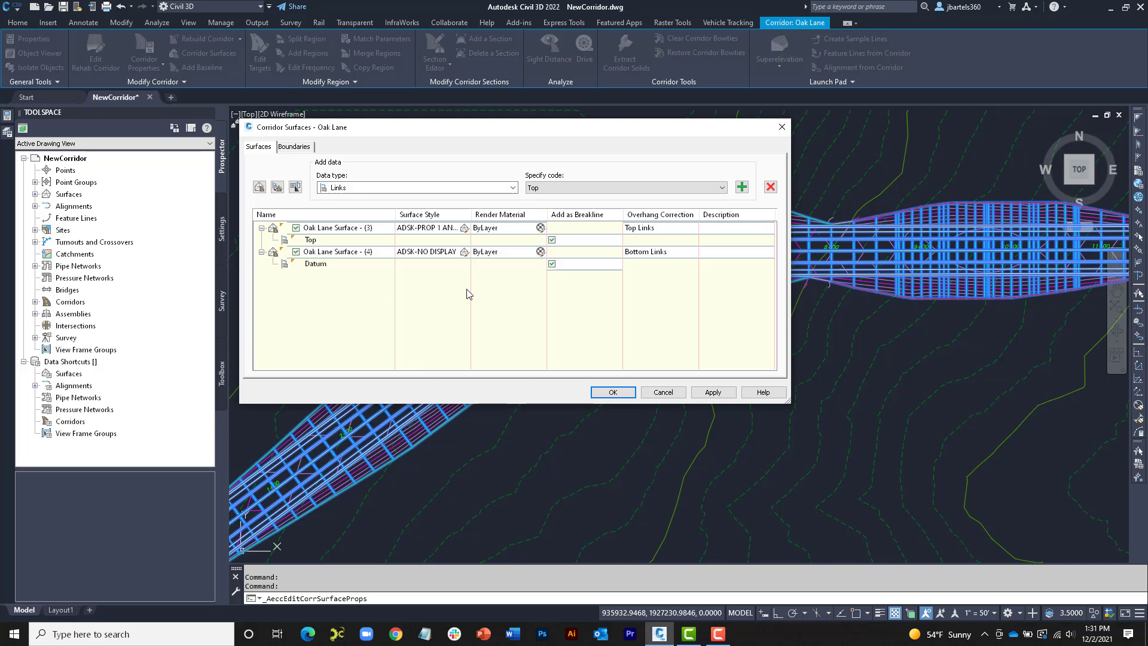
pyautogui.click(781, 130)
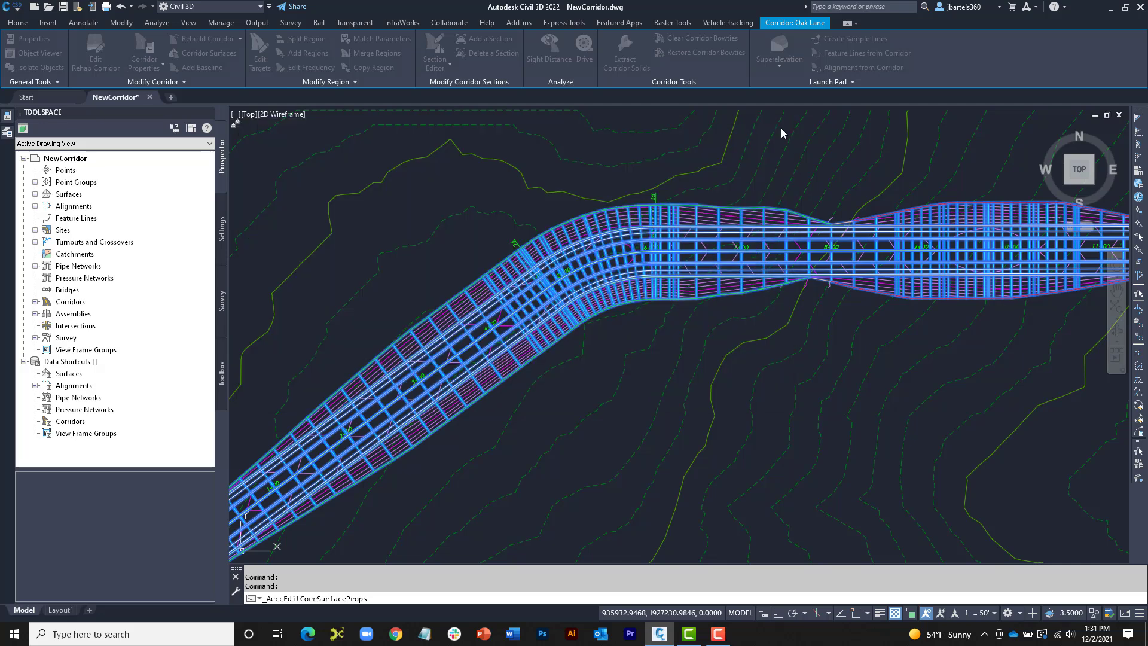
# Select the Maple Ave corridor and set its Code Set Style to ADSK-WORKING in Properties
pyautogui.press('Escape')
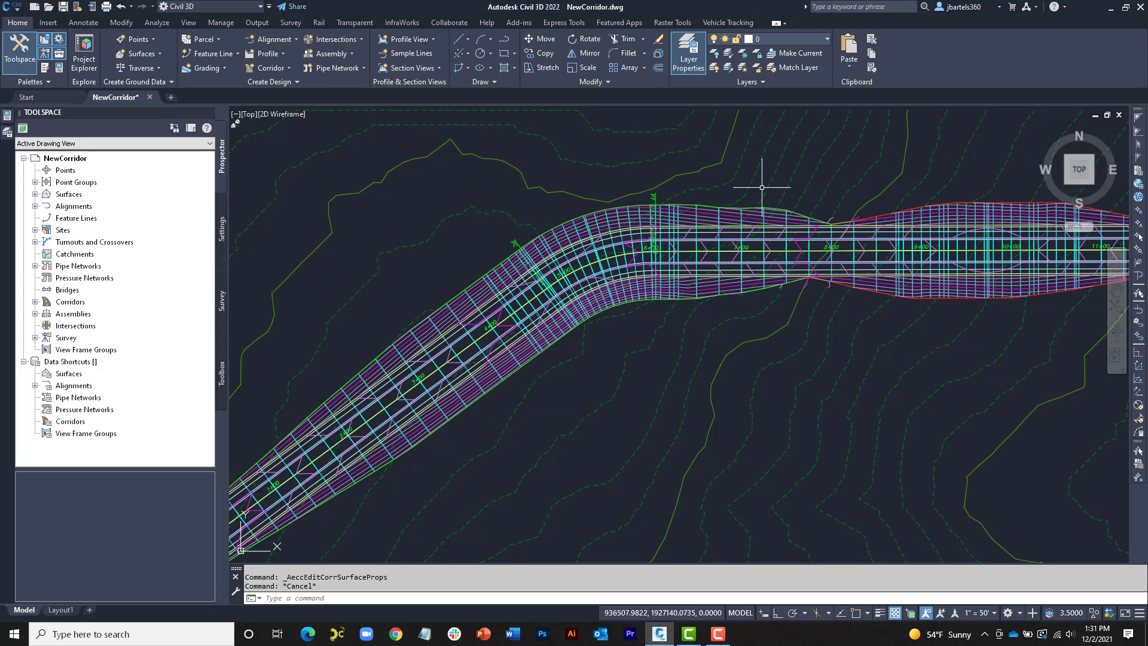
pyautogui.moveTo(838, 180); pyautogui.dragTo(661, 236, button='middle')
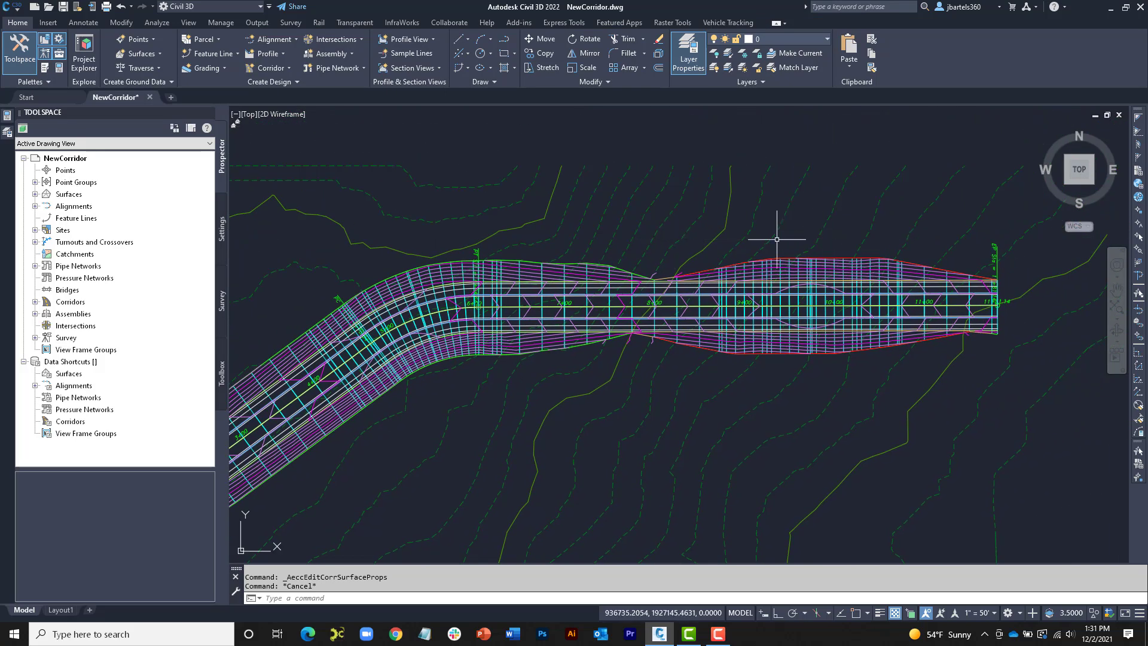
pyautogui.scroll(-5, 777, 239)
pyautogui.scroll(3, 658, 453)
pyautogui.scroll(2, 541, 286)
pyautogui.scroll(4, 540, 281)
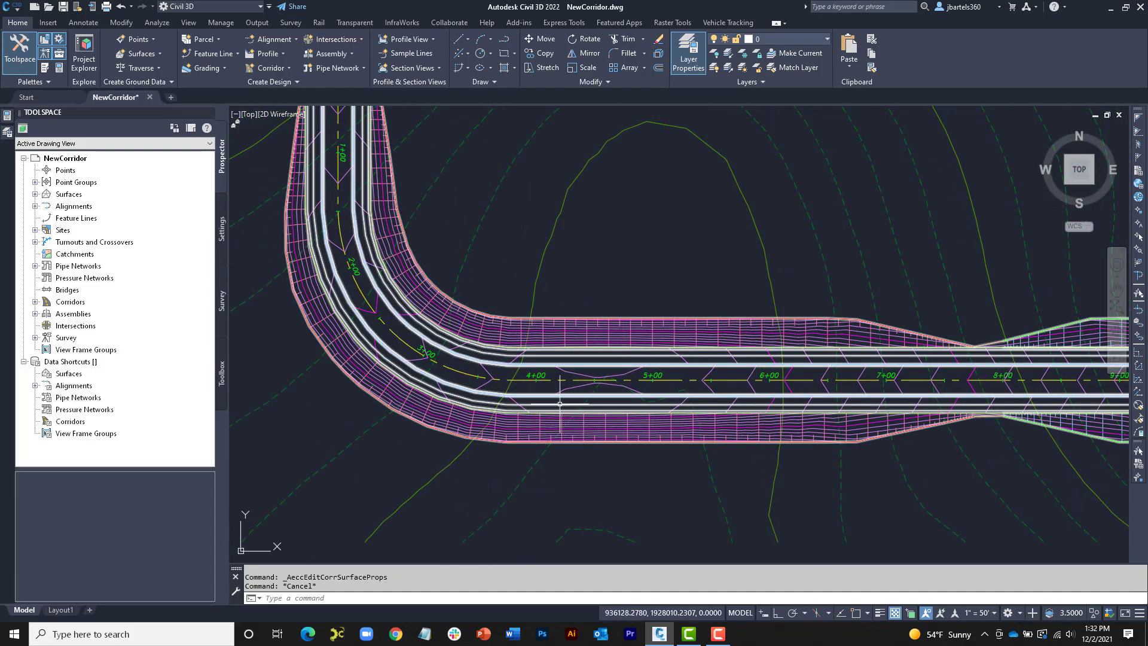
pyautogui.click(559, 403)
pyautogui.moveTo(5, 114)
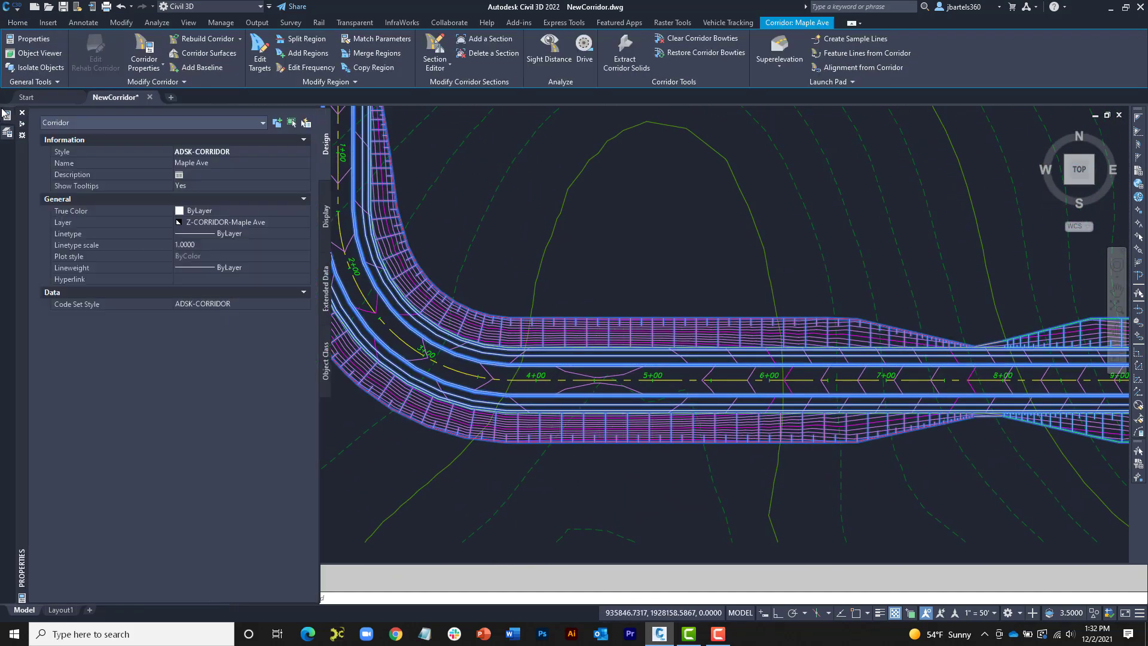
pyautogui.click(234, 303)
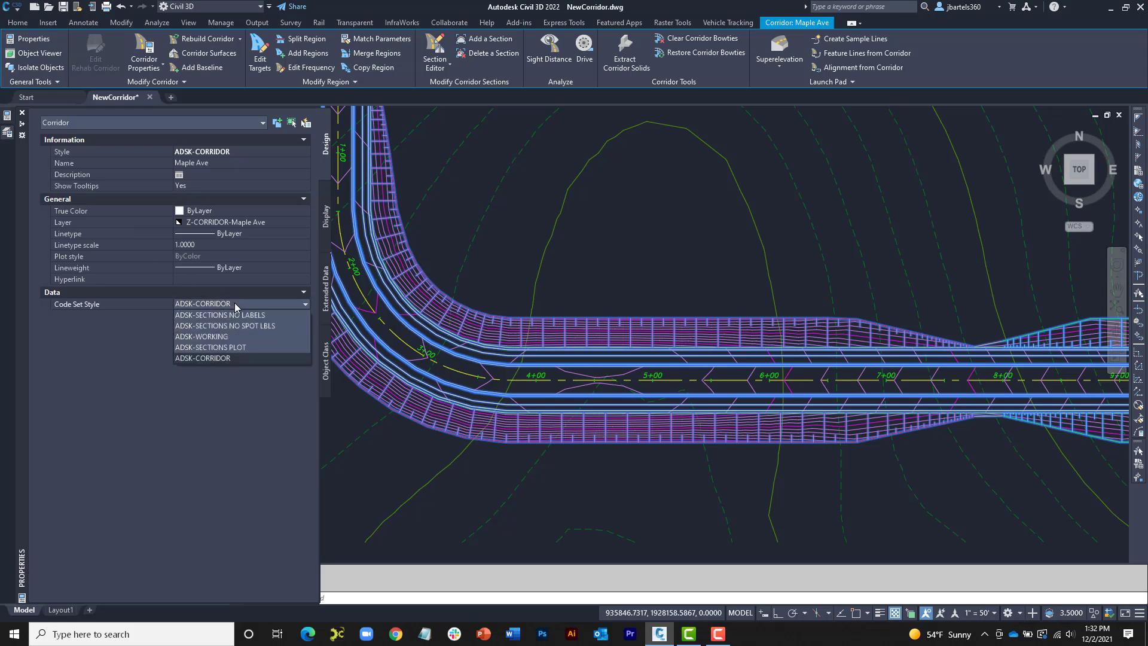
pyautogui.click(227, 337)
pyautogui.press('Escape')
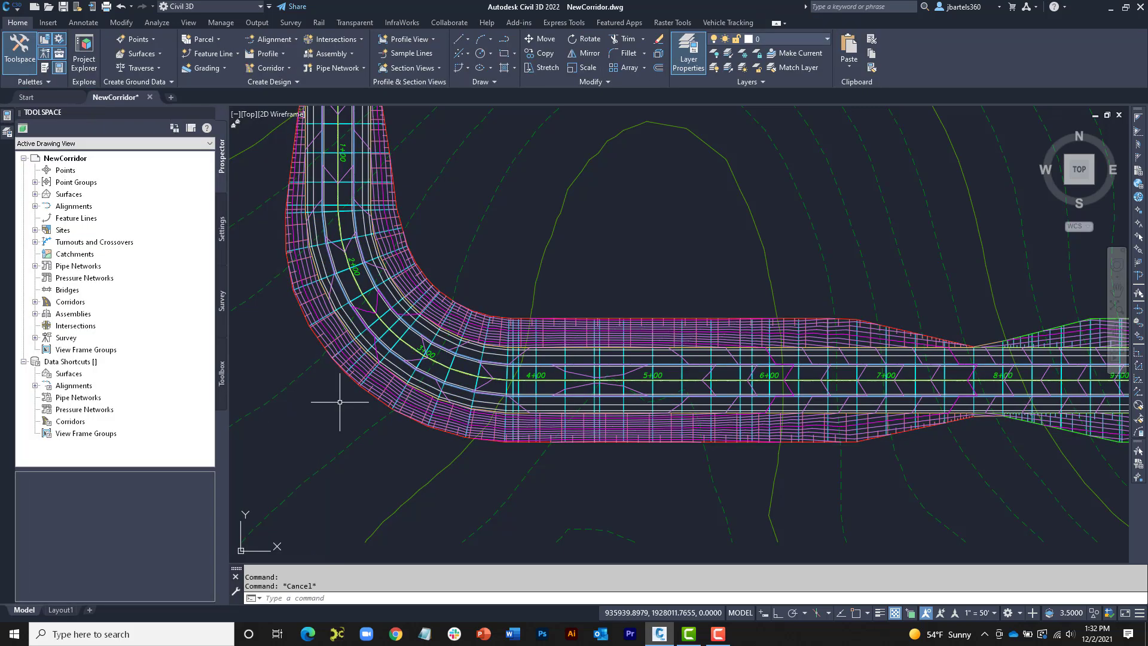
# Start Match Parameters and pick RG - Oak Lane - (1) as the source region
pyautogui.click(121, 22)
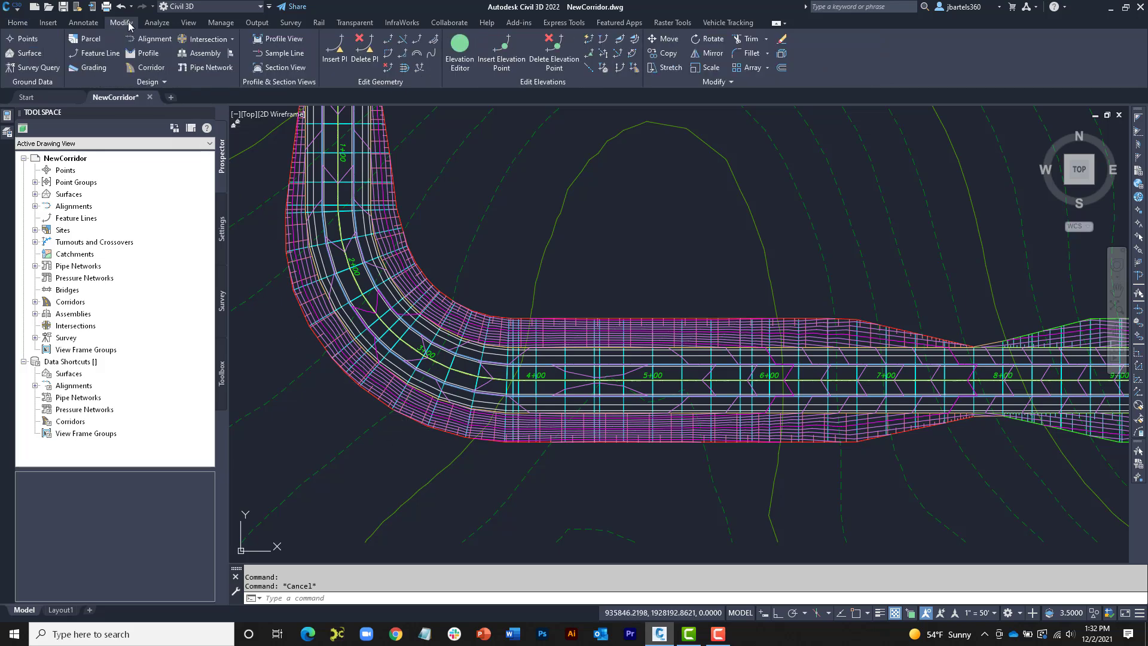
pyautogui.click(150, 67)
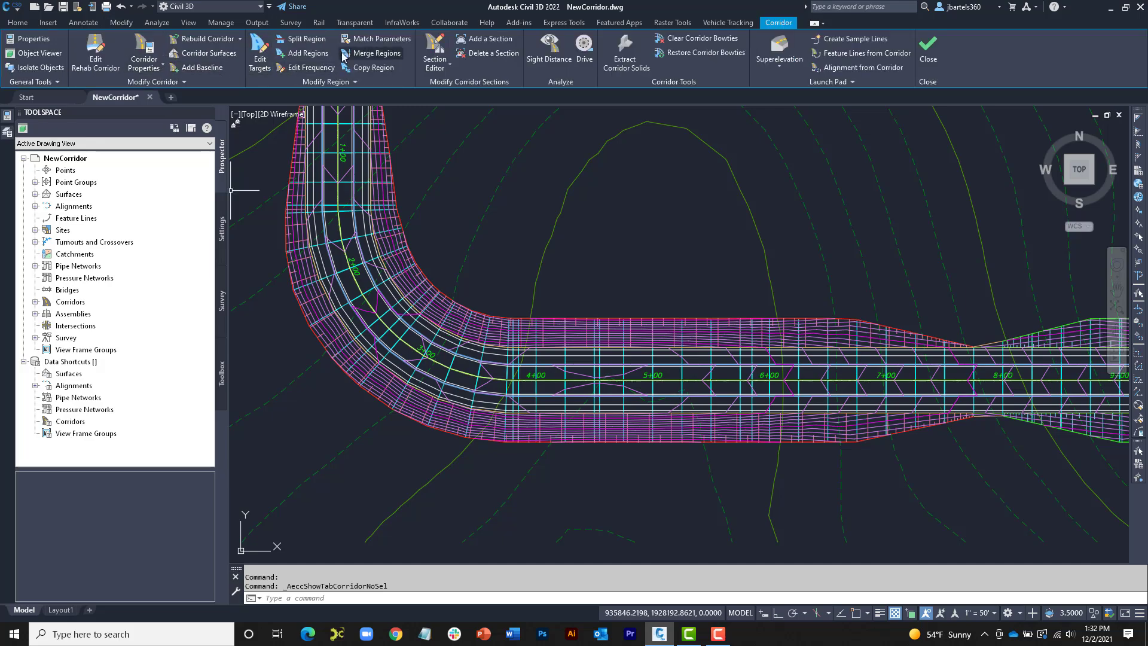
pyautogui.click(375, 38)
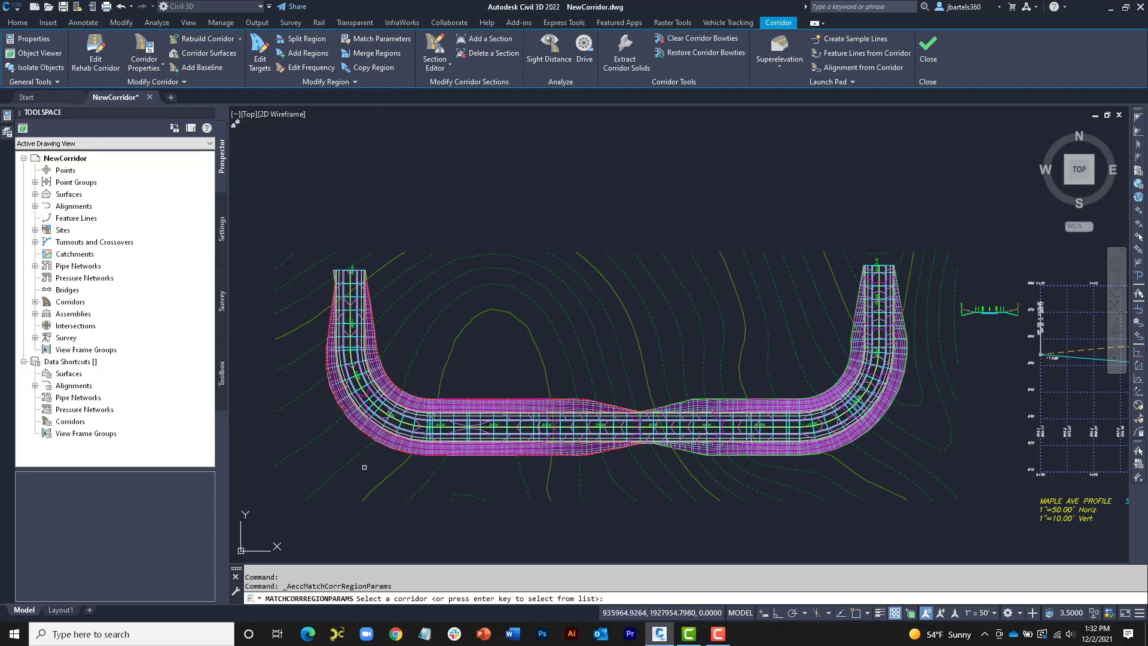
pyautogui.moveTo(472, 538); pyautogui.dragTo(468, 209, button='middle')
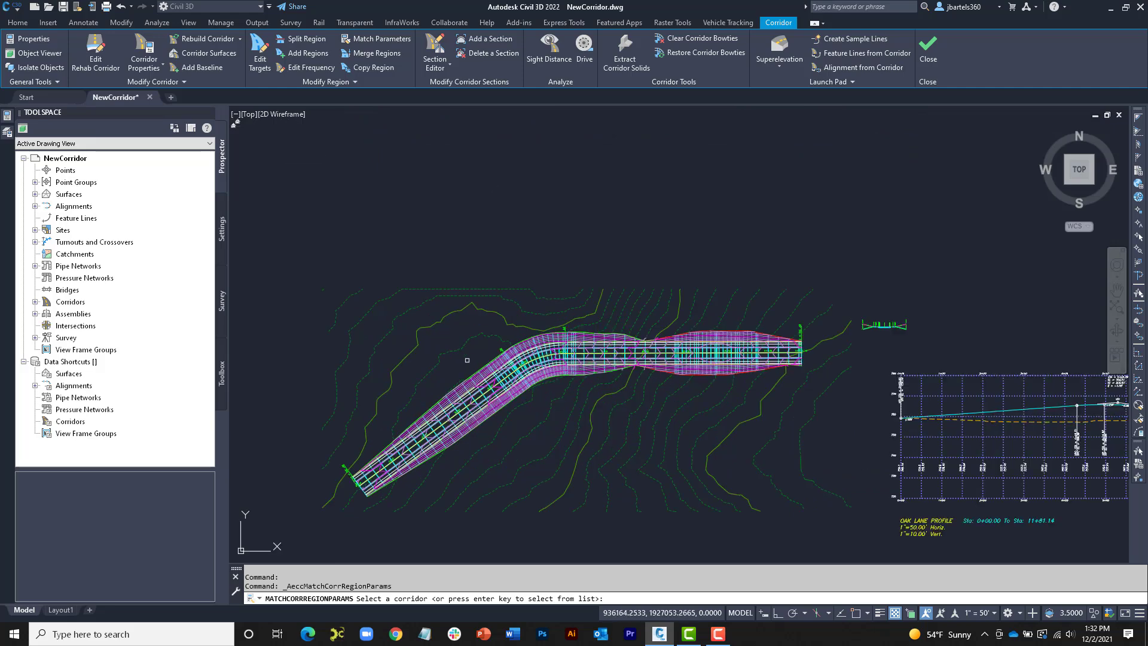
pyautogui.scroll(3, 473, 323)
pyautogui.click(494, 283)
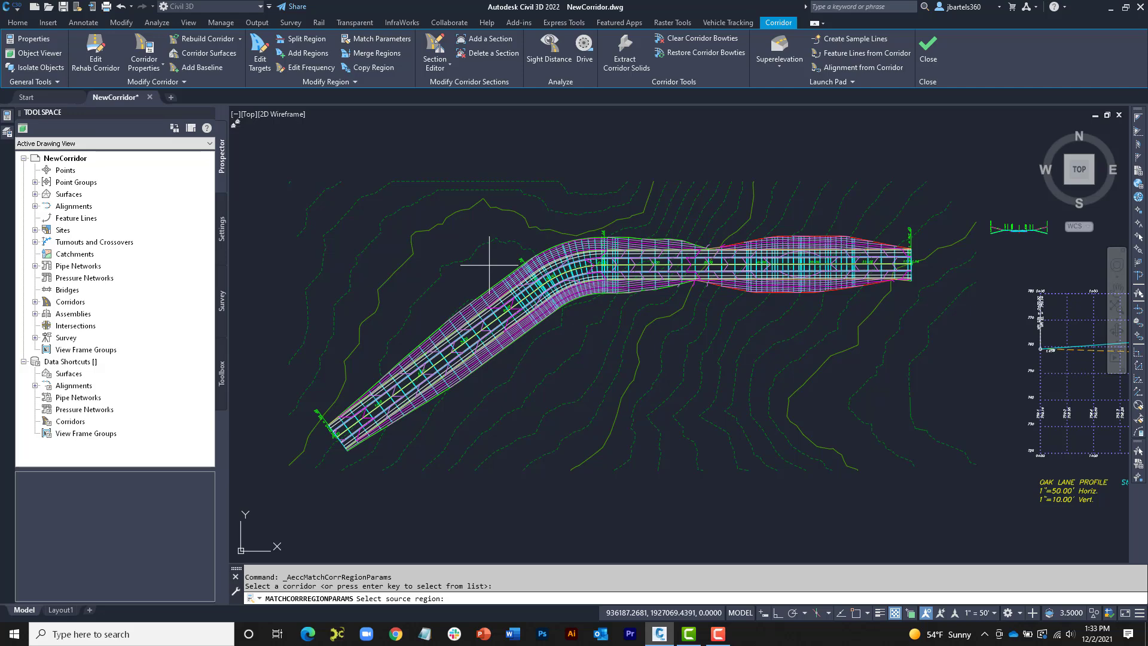
pyautogui.click(523, 292)
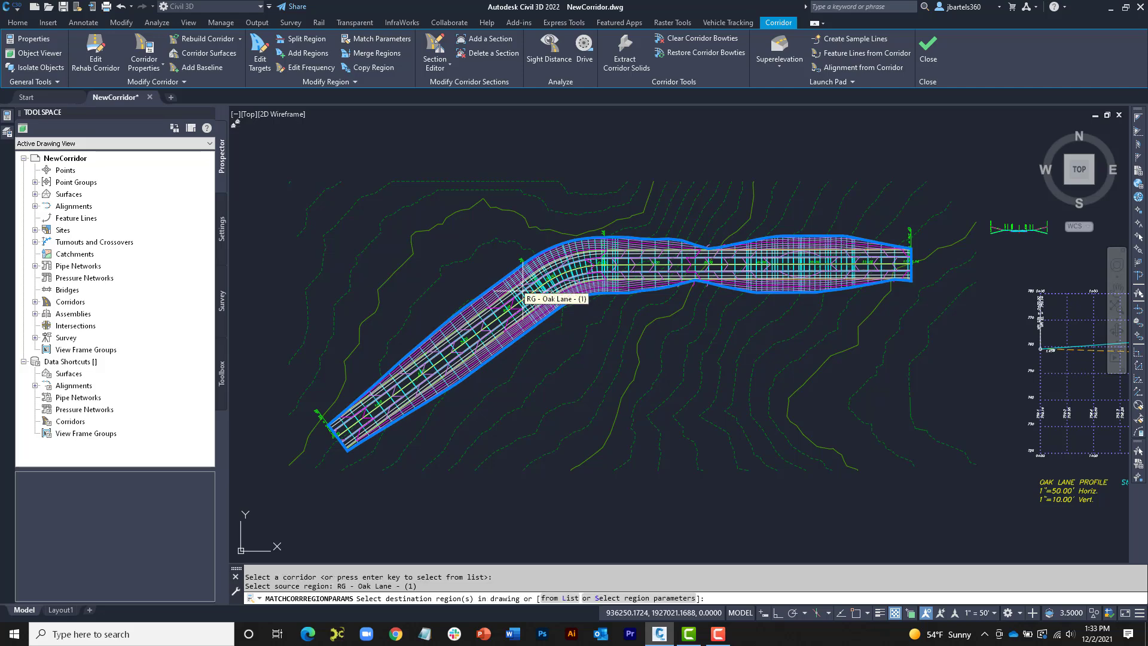
# Choose region parameters to match, clearing Match Assembly and Match Targets so only frequencies remain
pyautogui.click(639, 599)
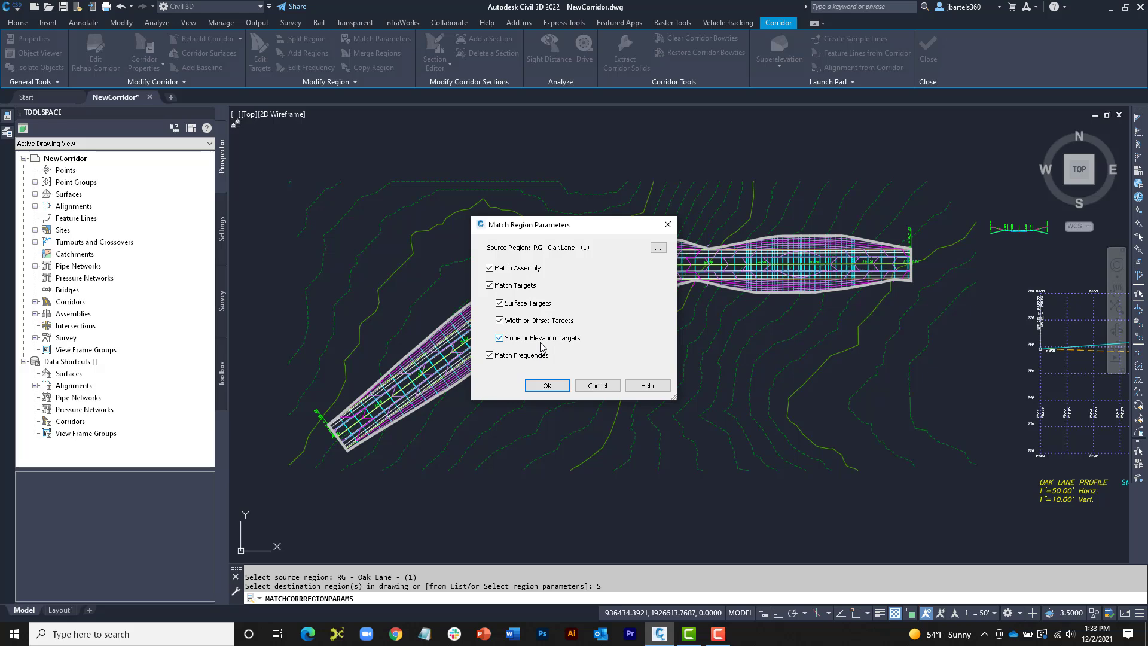
pyautogui.click(489, 268)
pyautogui.click(490, 286)
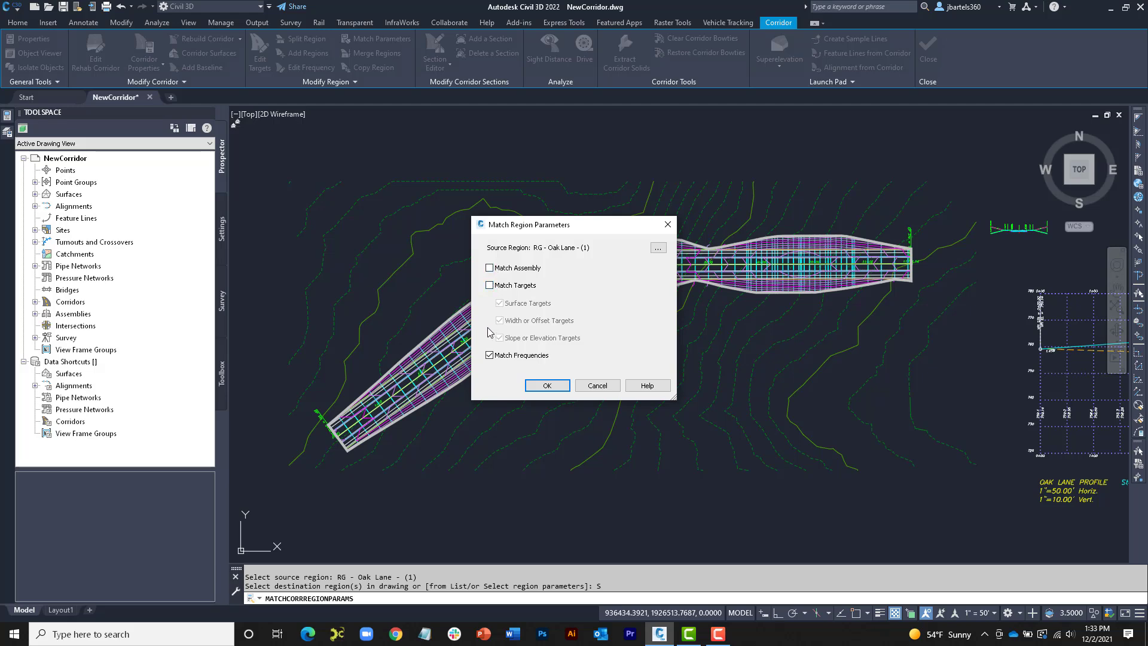
# Apply the Oak Lane frequency to destination region RG - Maple Ave - (2)
pyautogui.click(545, 385)
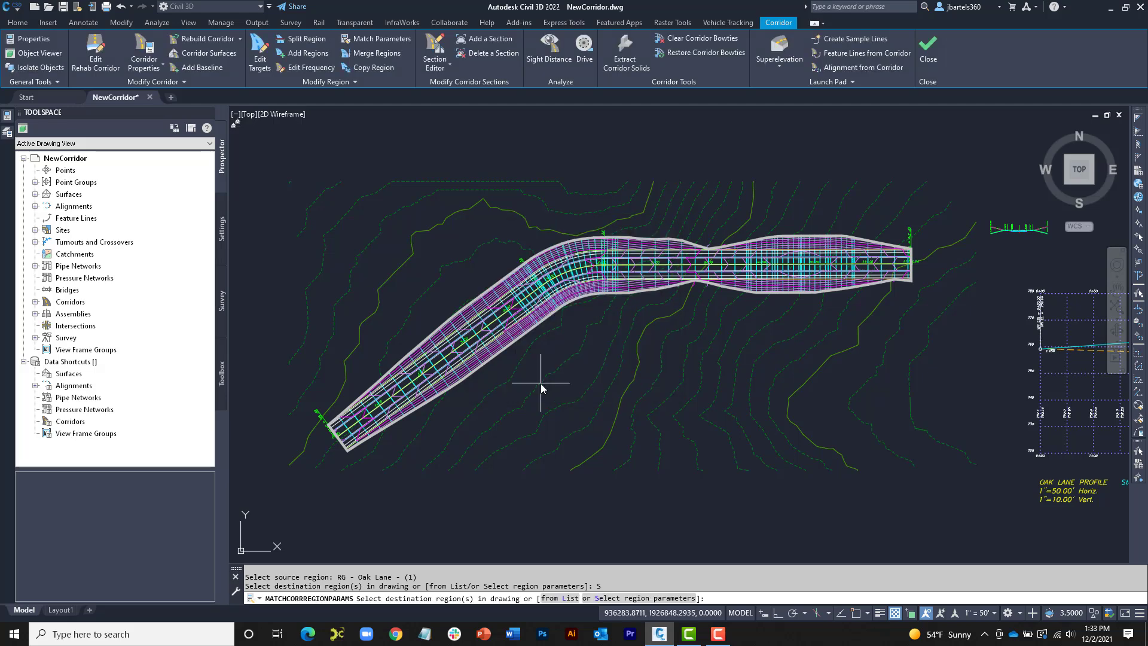
pyautogui.moveTo(513, 205); pyautogui.dragTo(512, 474, button='middle')
pyautogui.click(492, 391)
pyautogui.press('Return')
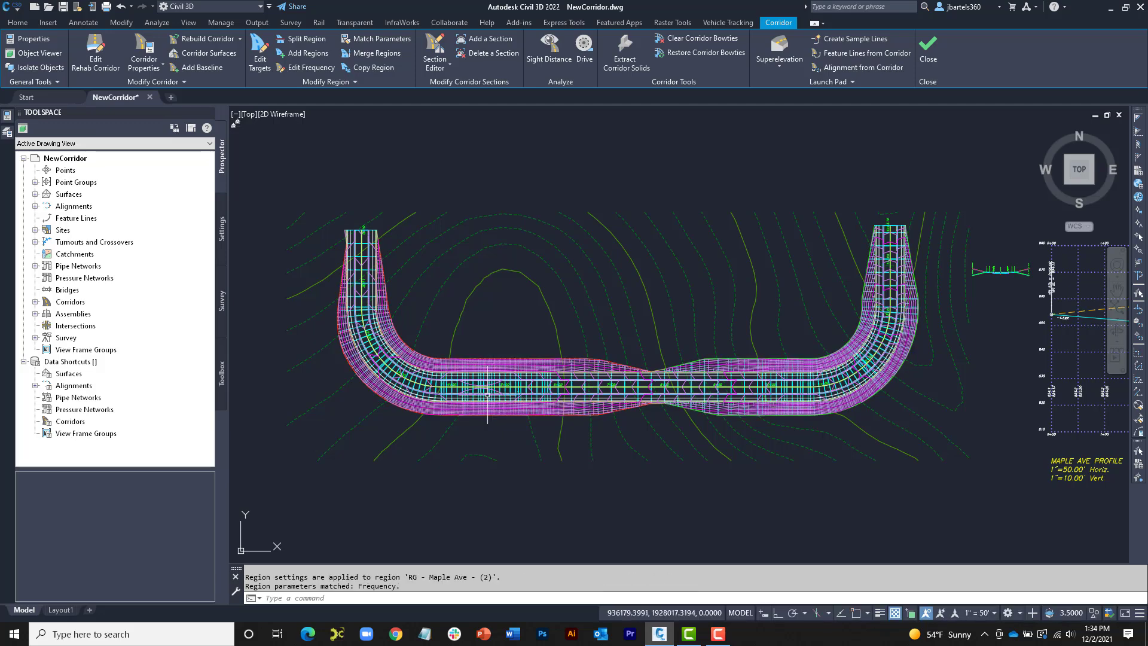
# Pan along Maple Ave through stations 4+00 to 11+00 and the curve to review
pyautogui.scroll(4, 357, 386)
pyautogui.moveTo(357, 386); pyautogui.dragTo(384, 422, button='middle')
pyautogui.moveTo(633, 486); pyautogui.dragTo(422, 485, button='middle')
pyautogui.moveTo(980, 481)
pyautogui.mouseDown(button='middle')
pyautogui.moveTo(410, 472)
pyautogui.moveTo(295, 486)
pyautogui.mouseUp(button='middle')
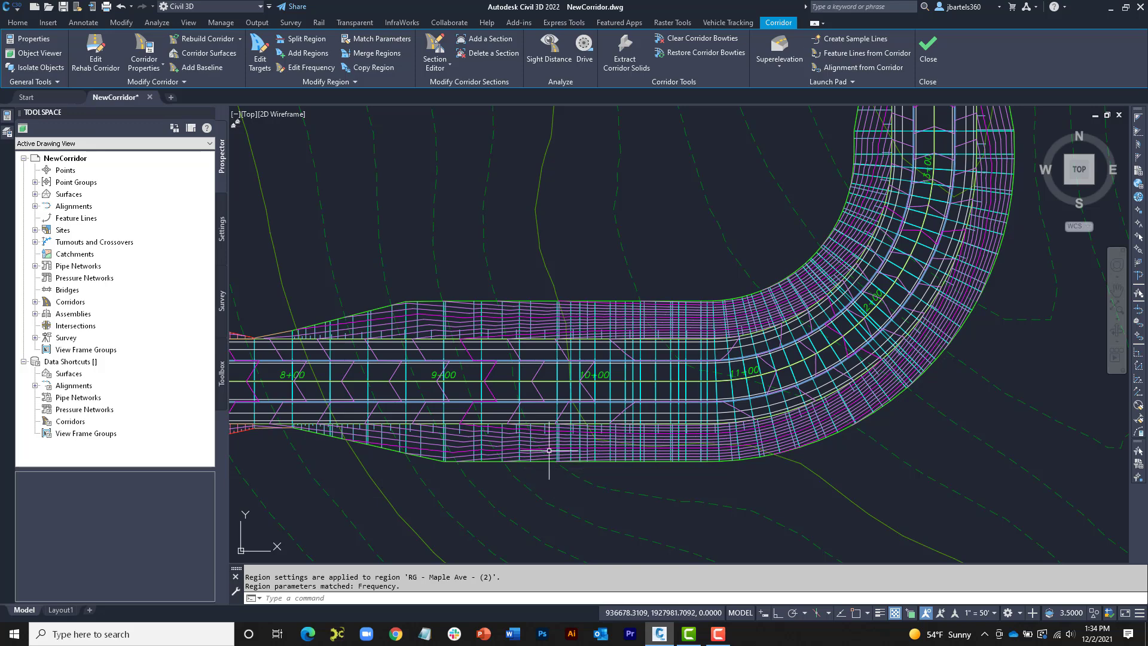
# Set the Maple Ave corridor's Code Set Style to ADSK-CORRIDOR in Properties, then deselect it
pyautogui.click(539, 412)
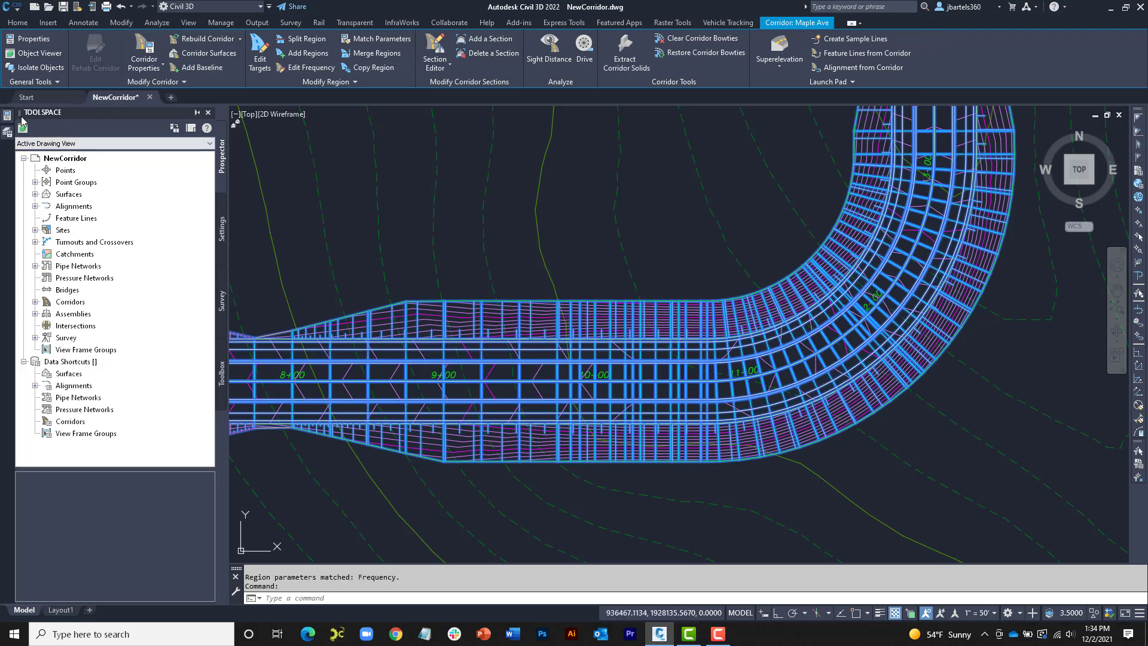
pyautogui.hotkey('ctrl', '1')
pyautogui.click(230, 303)
pyautogui.click(231, 303)
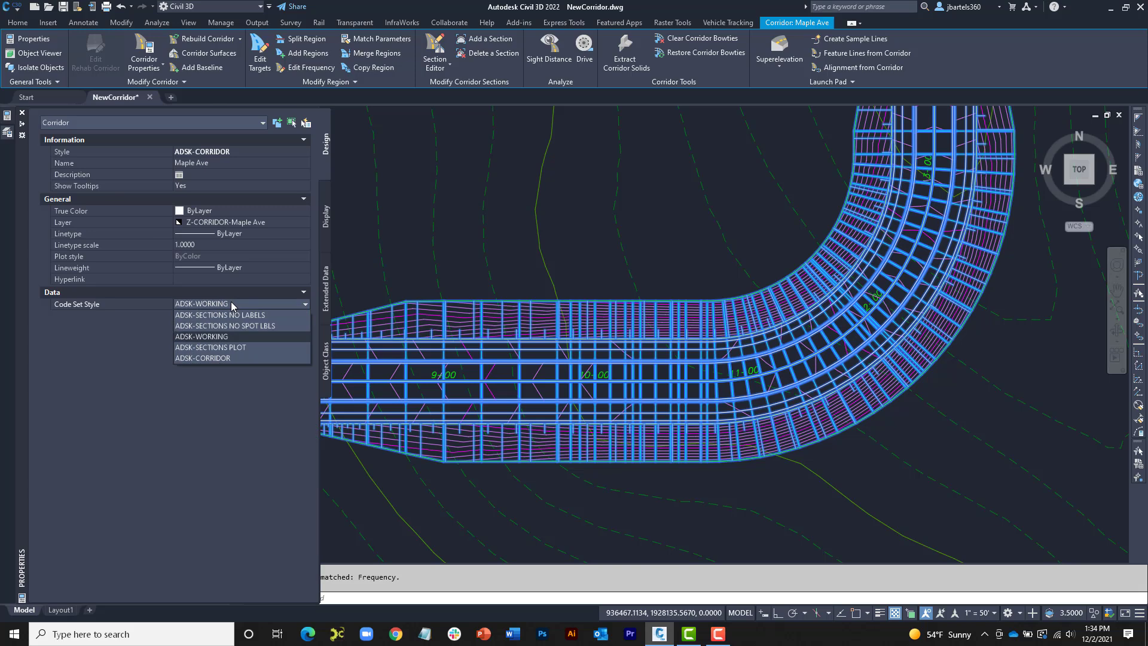
pyautogui.click(227, 357)
pyautogui.press('Escape')
pyautogui.hotkey('ctrl', '1')
pyautogui.press('Escape')
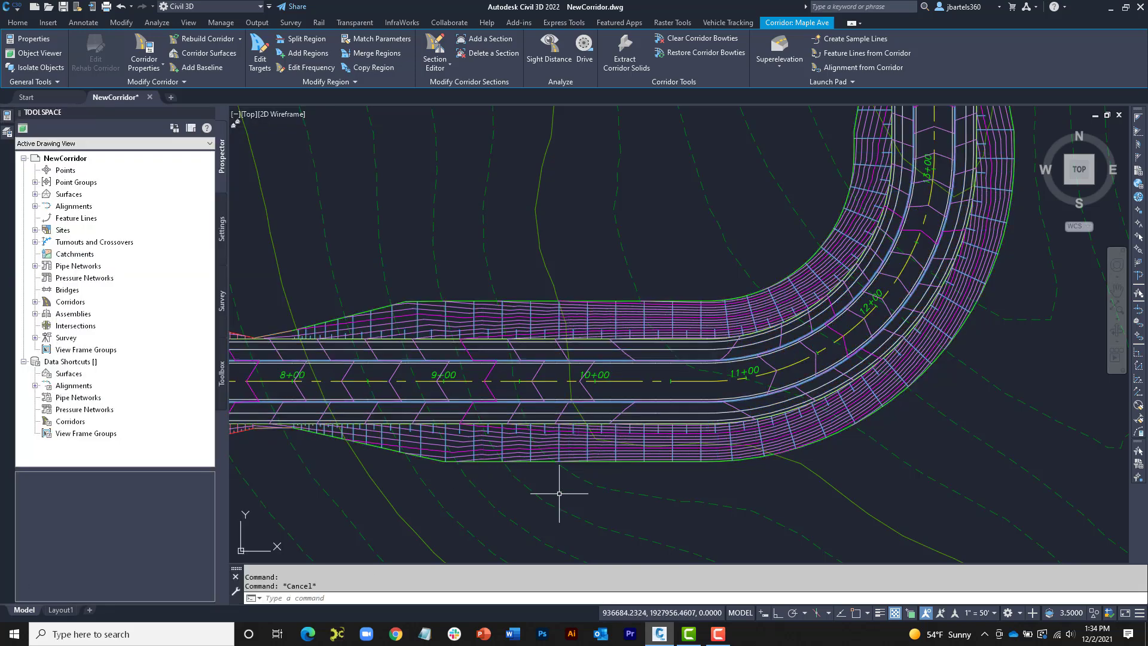